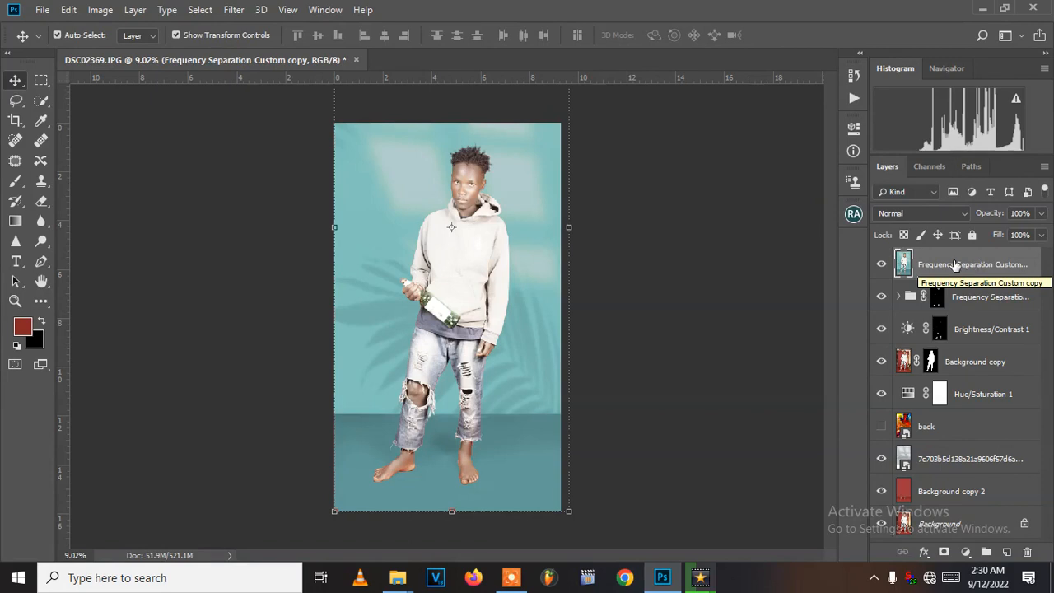
- Open the top Frequency Separation layer in the Camera Raw Filter and set the preview zoom to 25%
{"action": "left_click", "coordinate": [237, 12]}
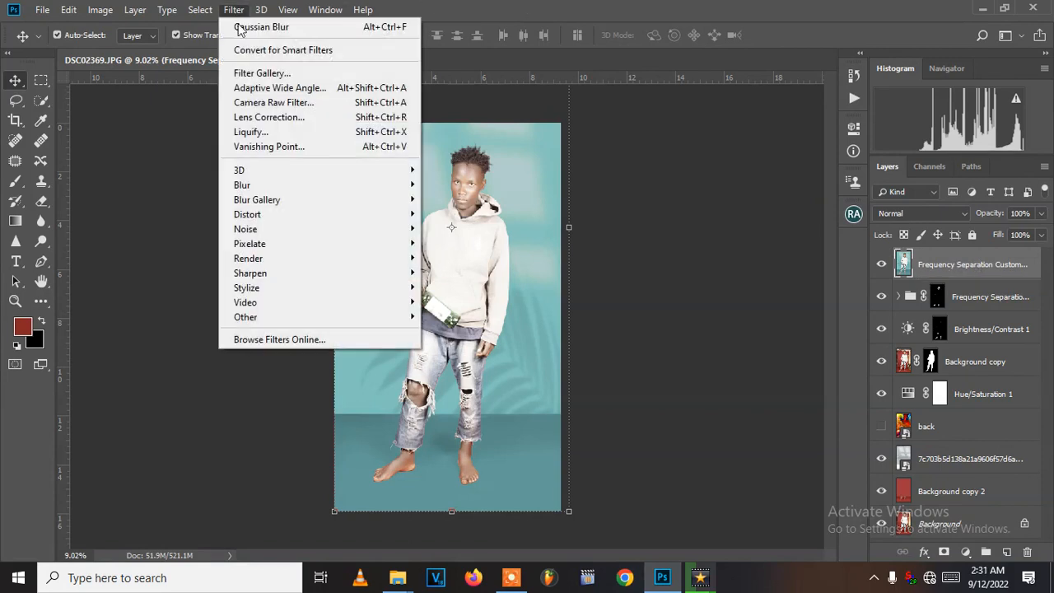
{"action": "left_click", "coordinate": [277, 103]}
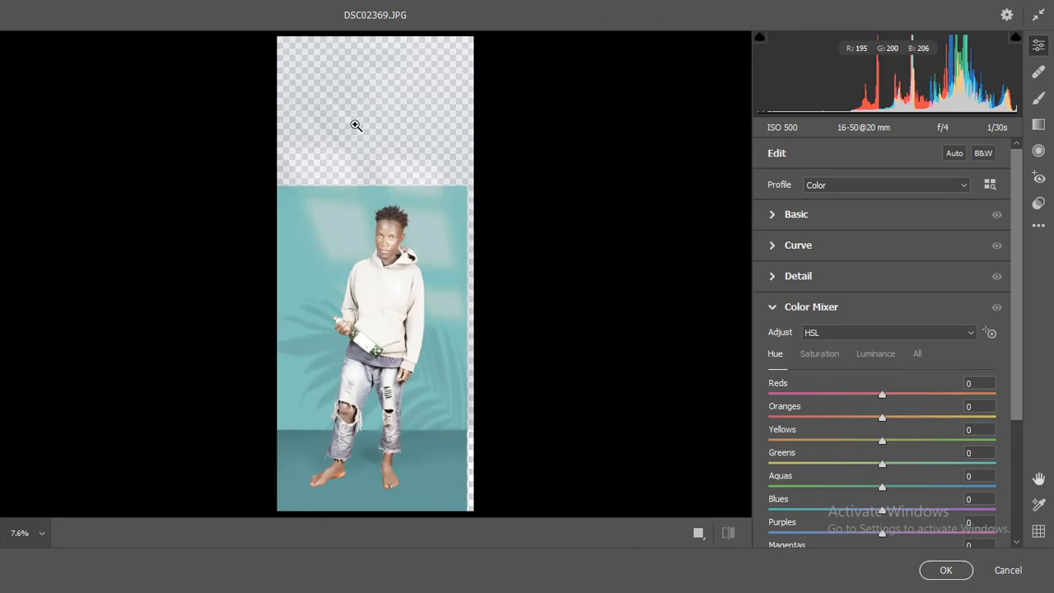
{"action": "scroll", "coordinate": [371, 205], "scroll_direction": "down", "scroll_amount": 3}
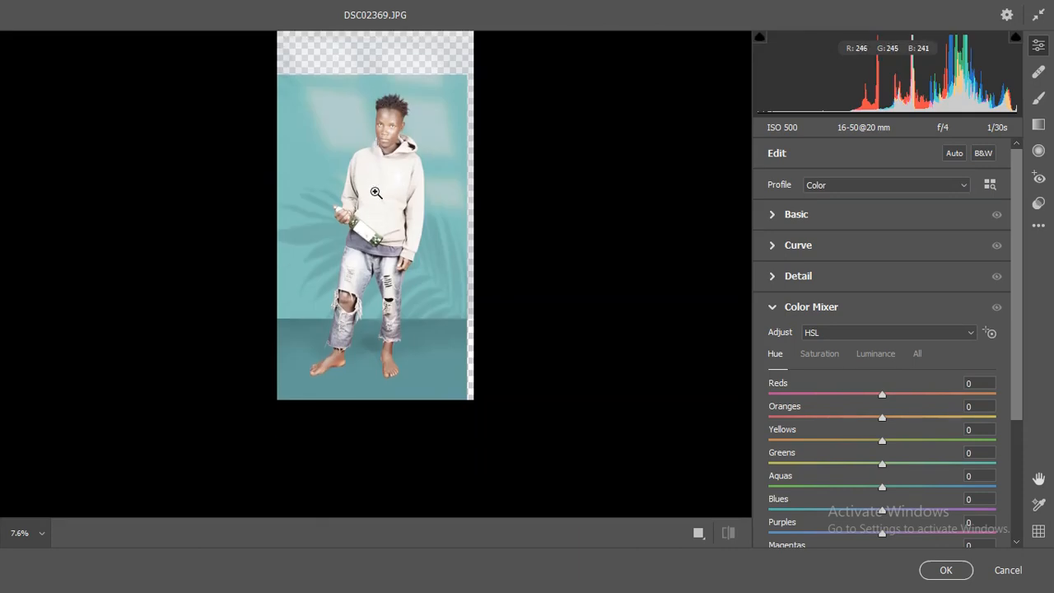
{"action": "left_click", "coordinate": [386, 128]}
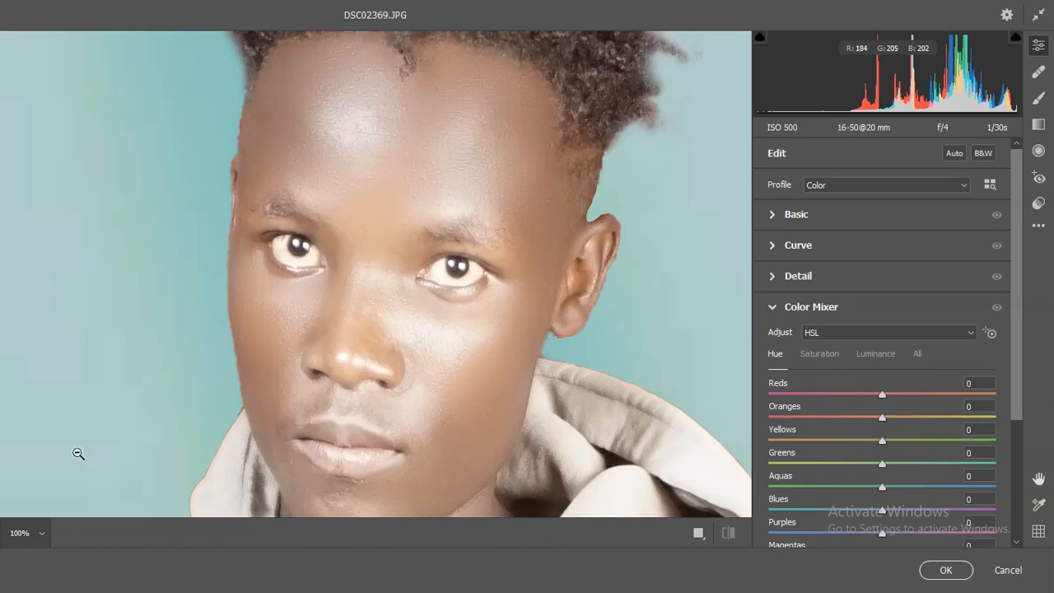
{"action": "left_click", "coordinate": [42, 535]}
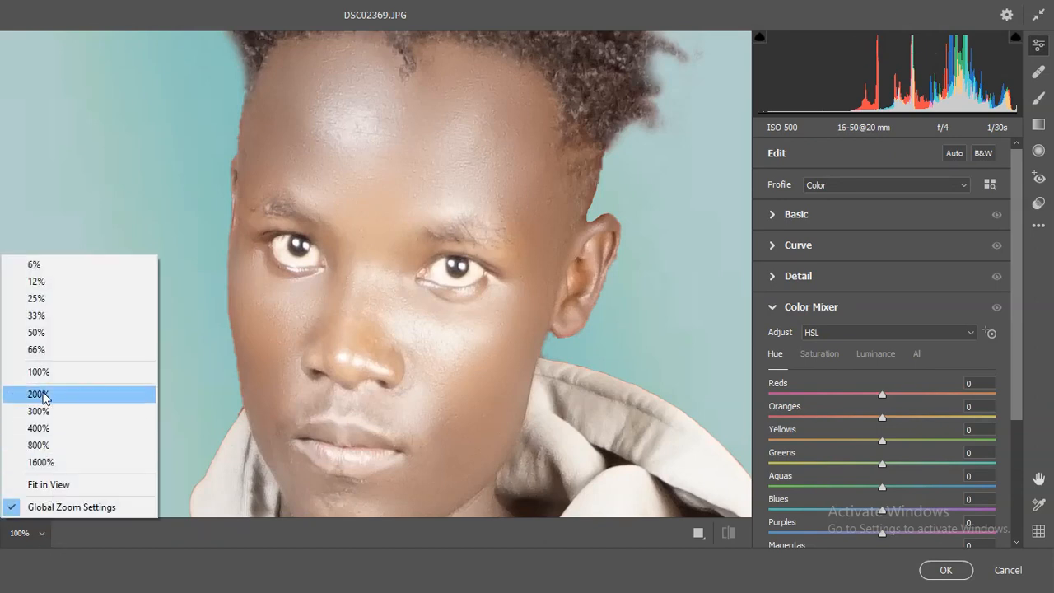
{"action": "left_click", "coordinate": [45, 333]}
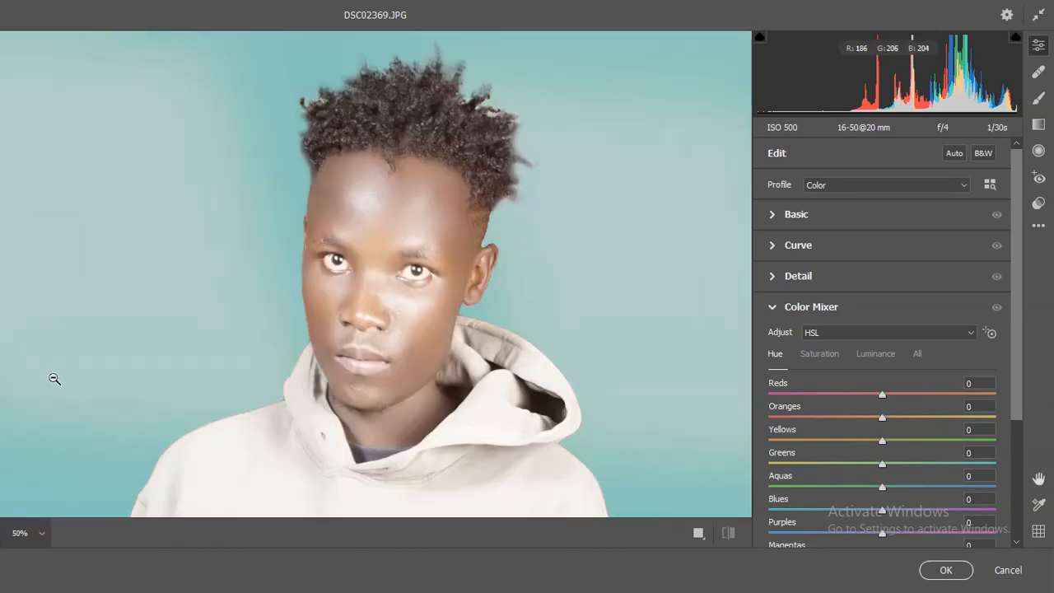
{"action": "left_click", "coordinate": [42, 534]}
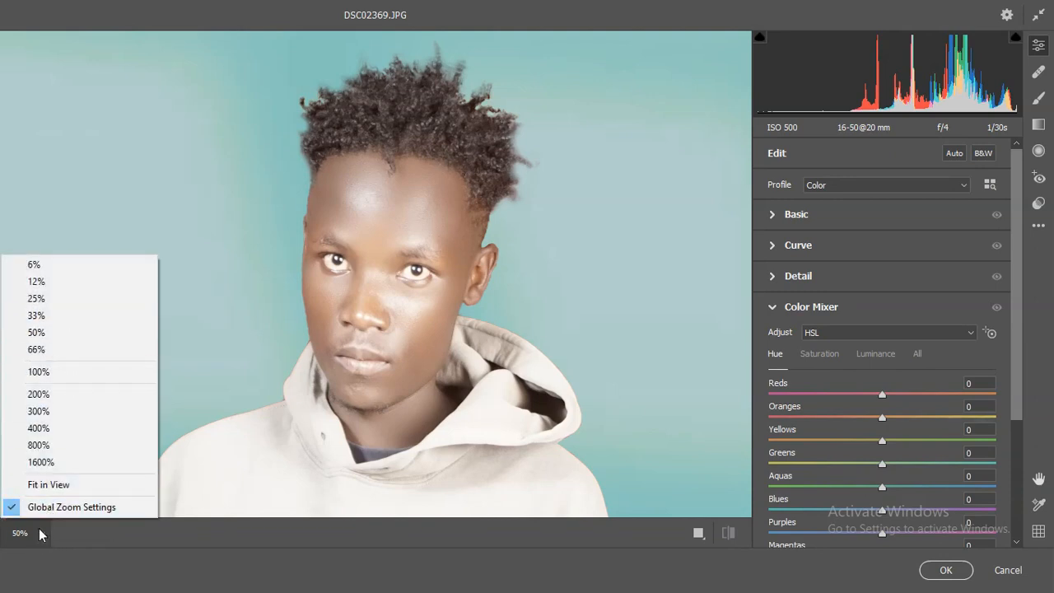
{"action": "left_click", "coordinate": [39, 333]}
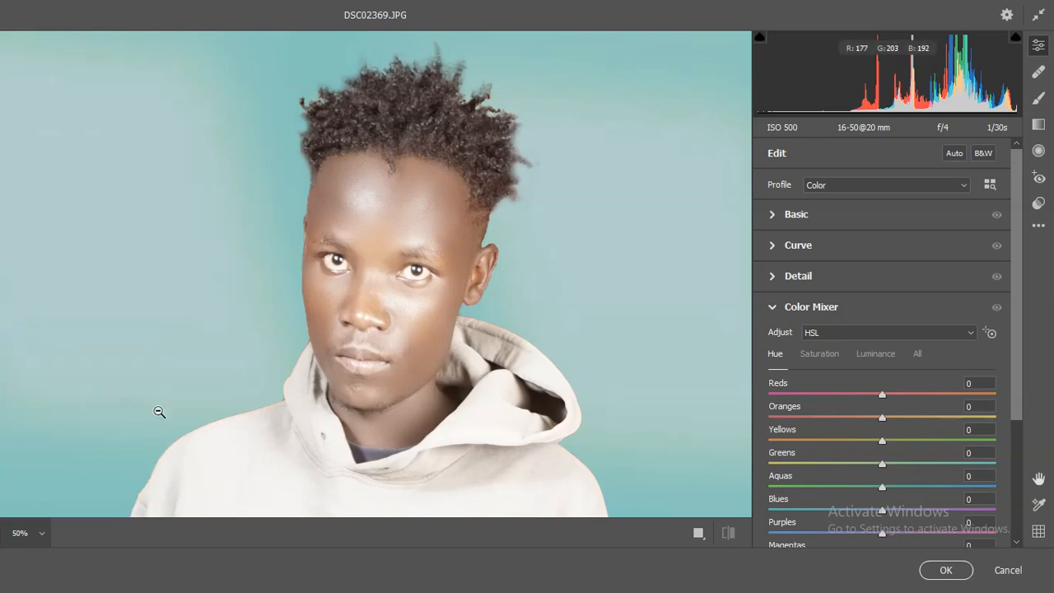
{"action": "left_click", "coordinate": [42, 534]}
{"action": "left_click", "coordinate": [47, 300]}
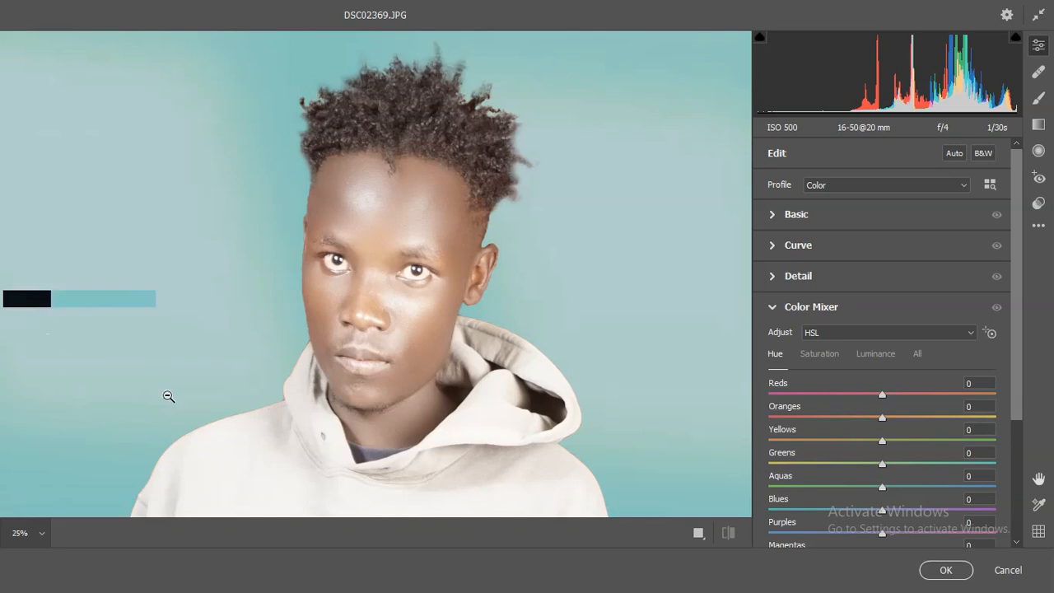
{"action": "scroll", "coordinate": [368, 400], "scroll_direction": "down", "scroll_amount": 5}
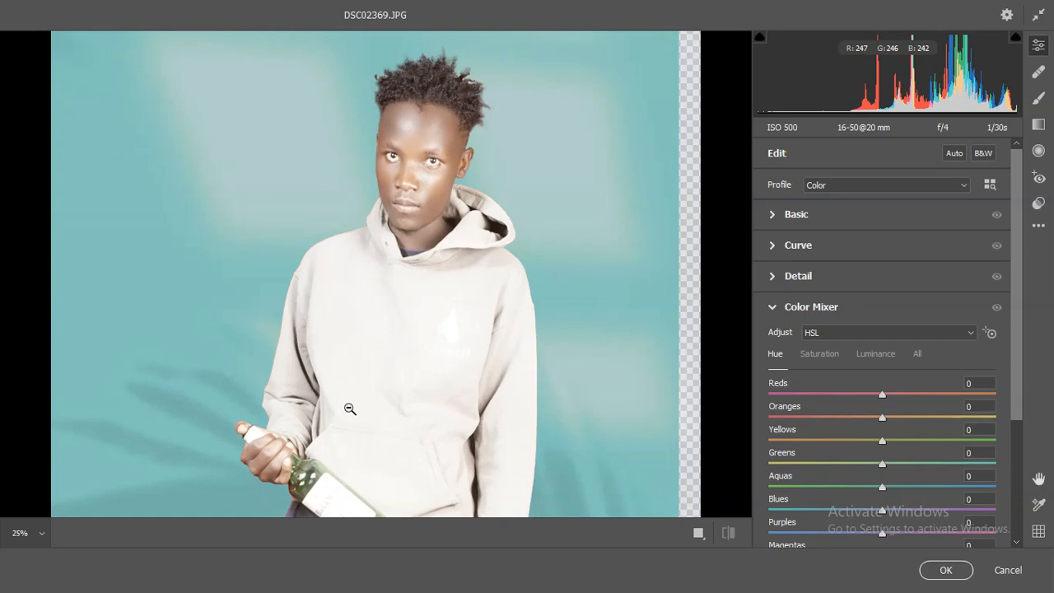
- Set the Vibrance to +80 in the Basic adjustments
{"action": "left_click", "coordinate": [774, 308]}
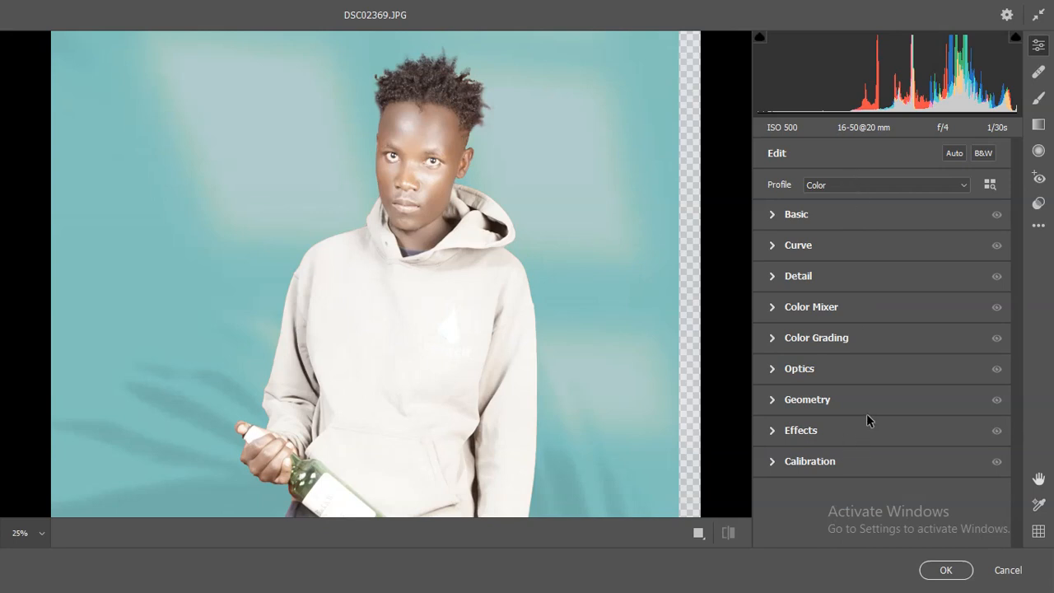
{"action": "left_click", "coordinate": [772, 214]}
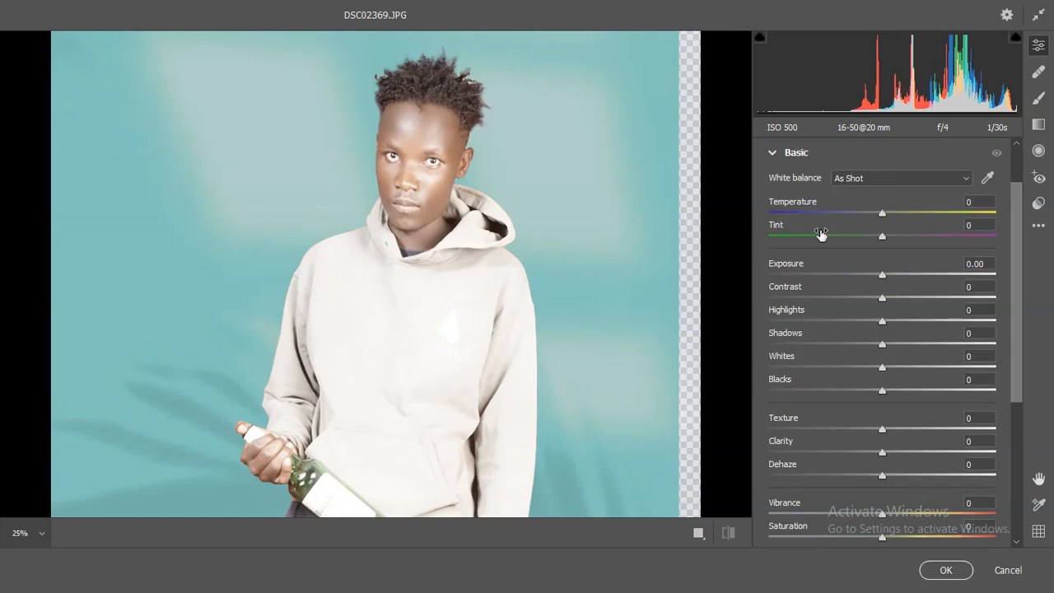
{"action": "left_click_drag", "start_coordinate": [1020, 262], "coordinate": [1026, 337]}
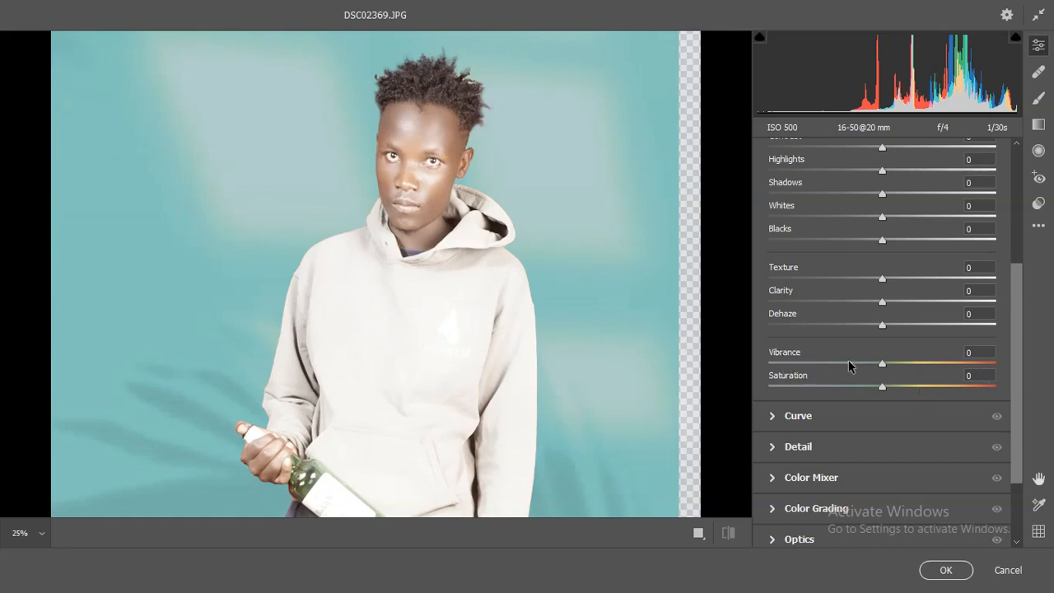
{"action": "left_click_drag", "start_coordinate": [894, 367], "coordinate": [969, 368]}
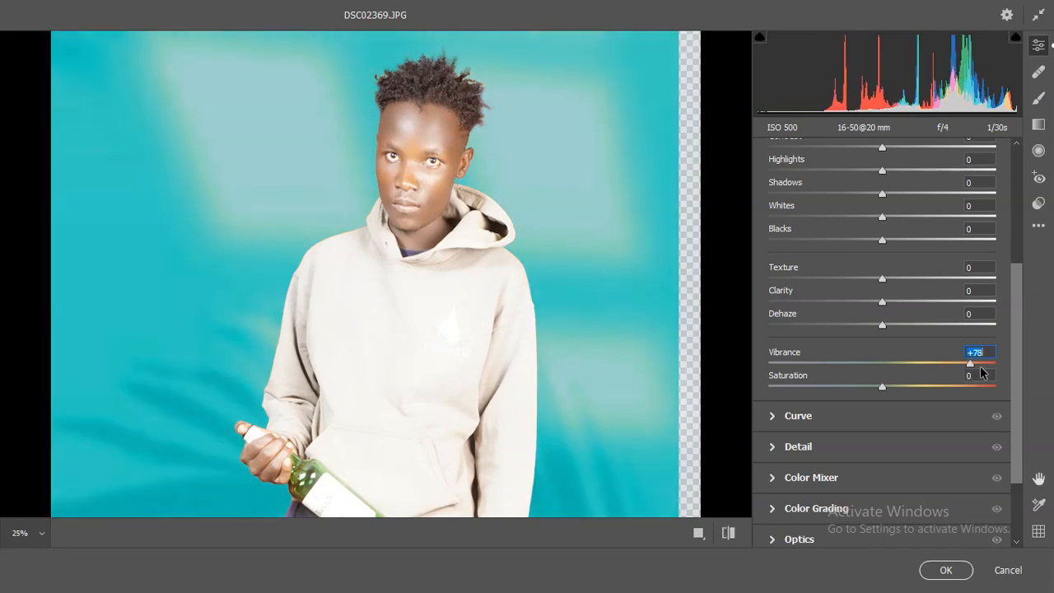
{"action": "left_click", "coordinate": [986, 353]}
{"action": "left_click_drag", "start_coordinate": [990, 347], "coordinate": [931, 360]}
{"action": "type", "text": "80"}
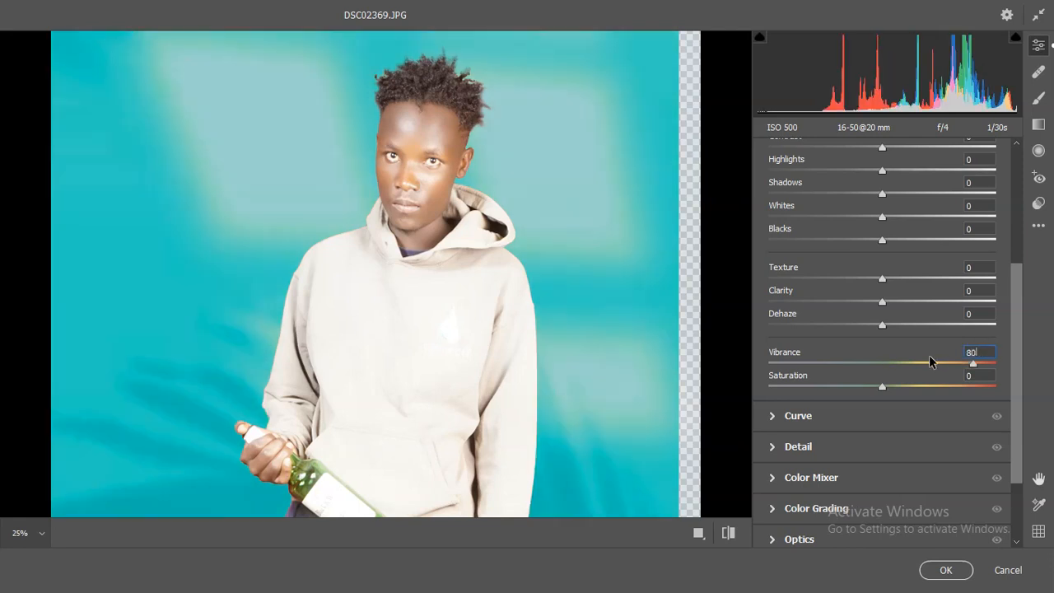
{"action": "key", "text": "Return"}
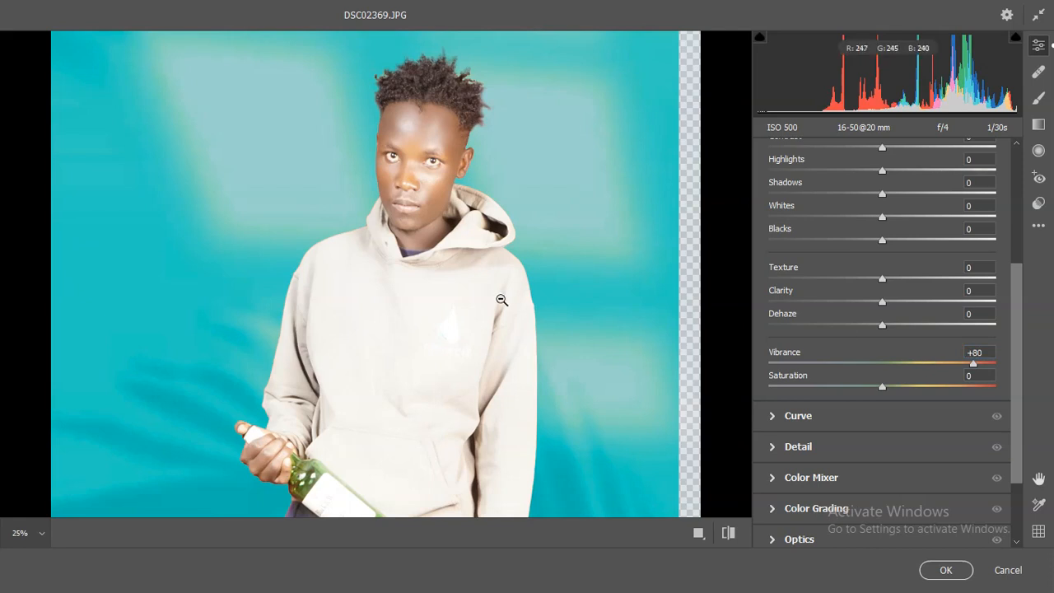
- Check the Vibrance effect on the figure and set the Saturation to +20
{"action": "scroll", "coordinate": [494, 301], "scroll_direction": "down", "scroll_amount": 1}
{"action": "scroll", "coordinate": [494, 301], "scroll_direction": "down", "scroll_amount": 10}
{"action": "scroll", "coordinate": [486, 294], "scroll_direction": "up", "scroll_amount": 8}
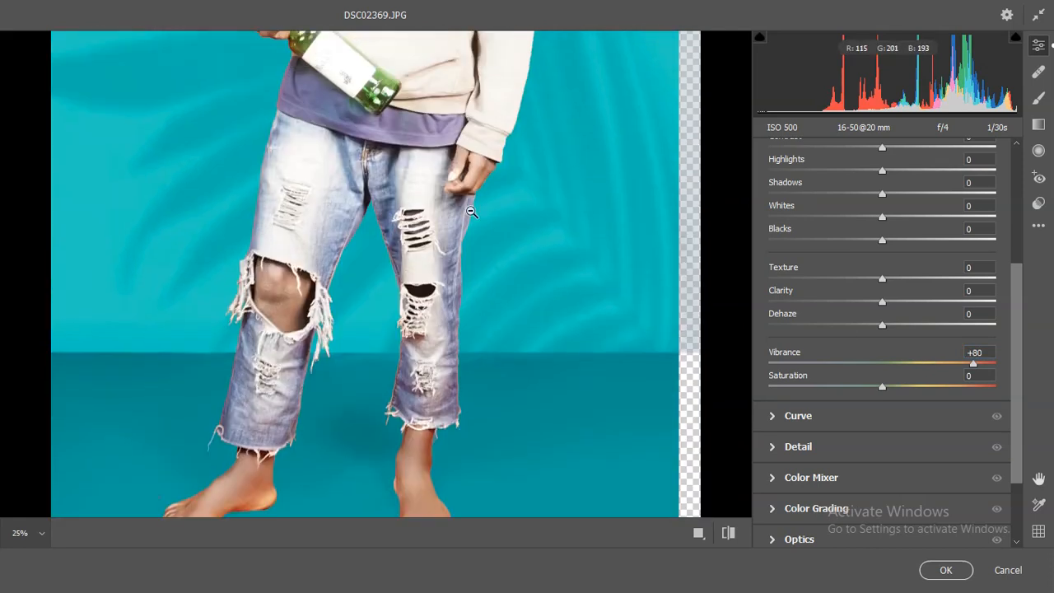
{"action": "scroll", "coordinate": [472, 212], "scroll_direction": "up", "scroll_amount": 8}
{"action": "scroll", "coordinate": [472, 212], "scroll_direction": "down", "scroll_amount": 5}
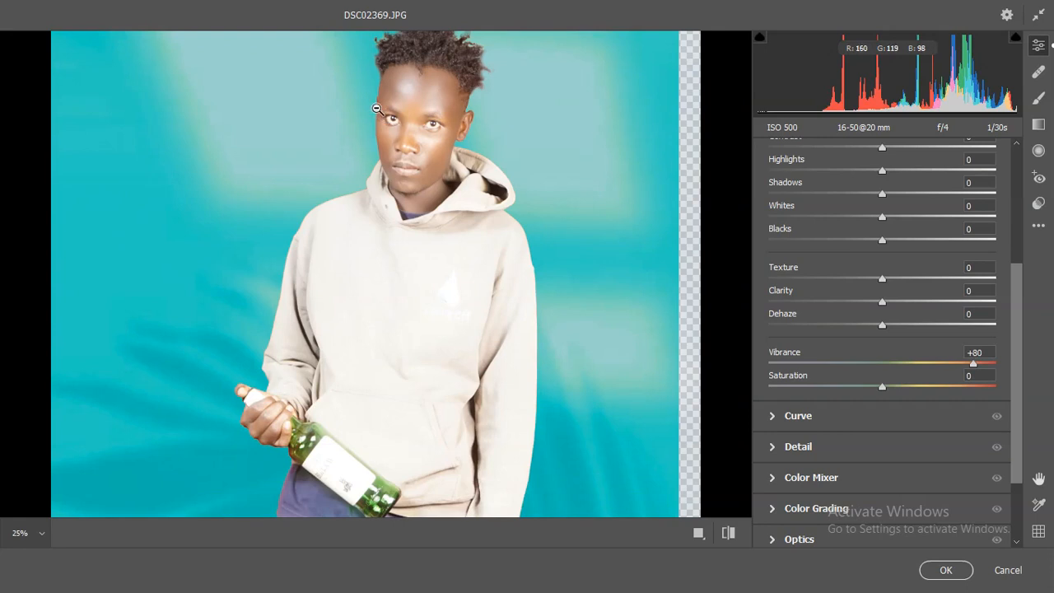
{"action": "scroll", "coordinate": [379, 111], "scroll_direction": "up", "scroll_amount": 1}
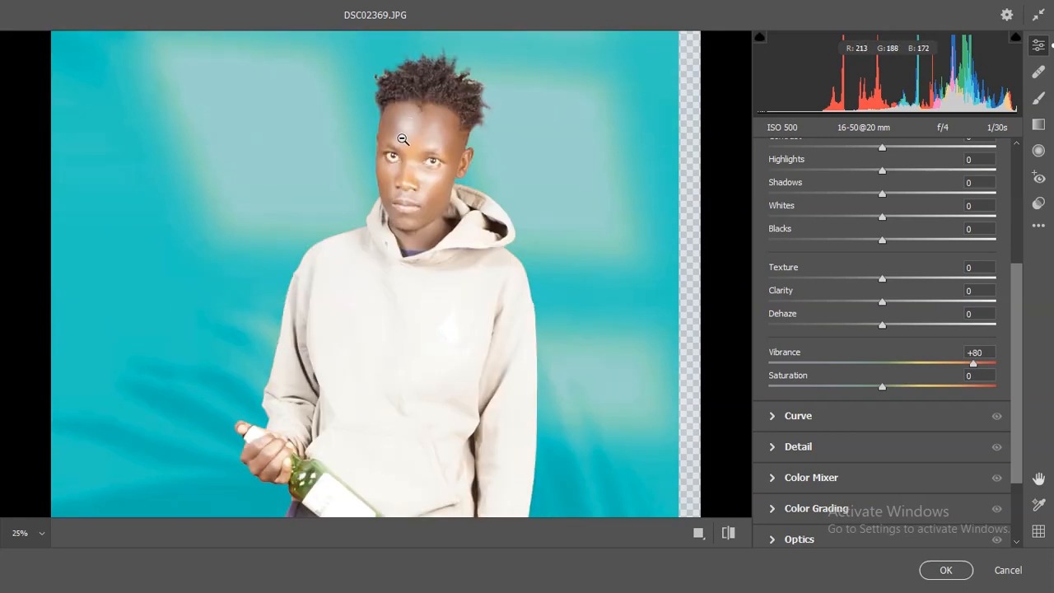
{"action": "left_click", "coordinate": [984, 376]}
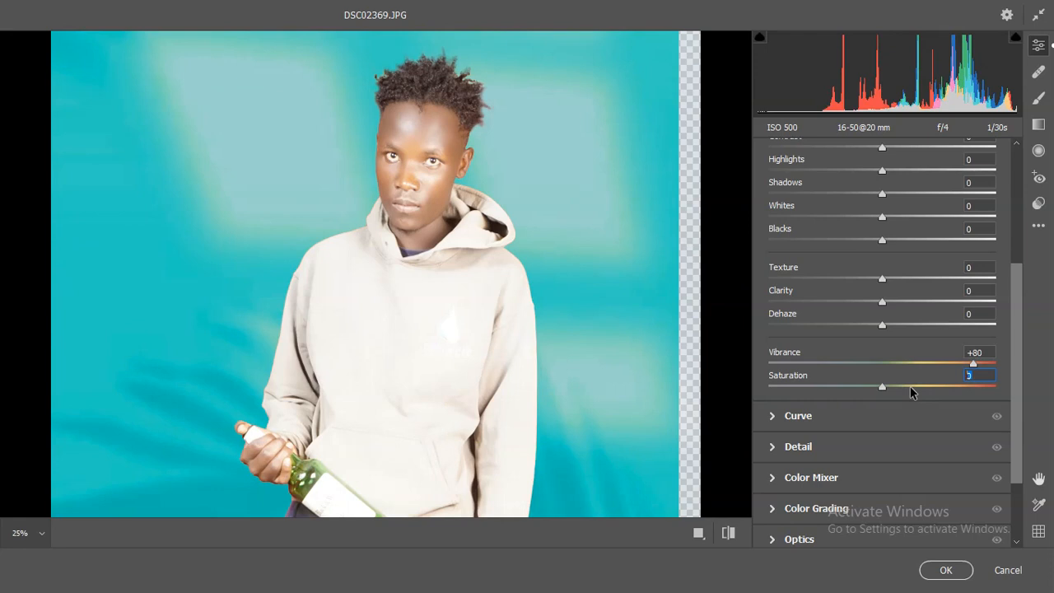
{"action": "type", "text": "20"}
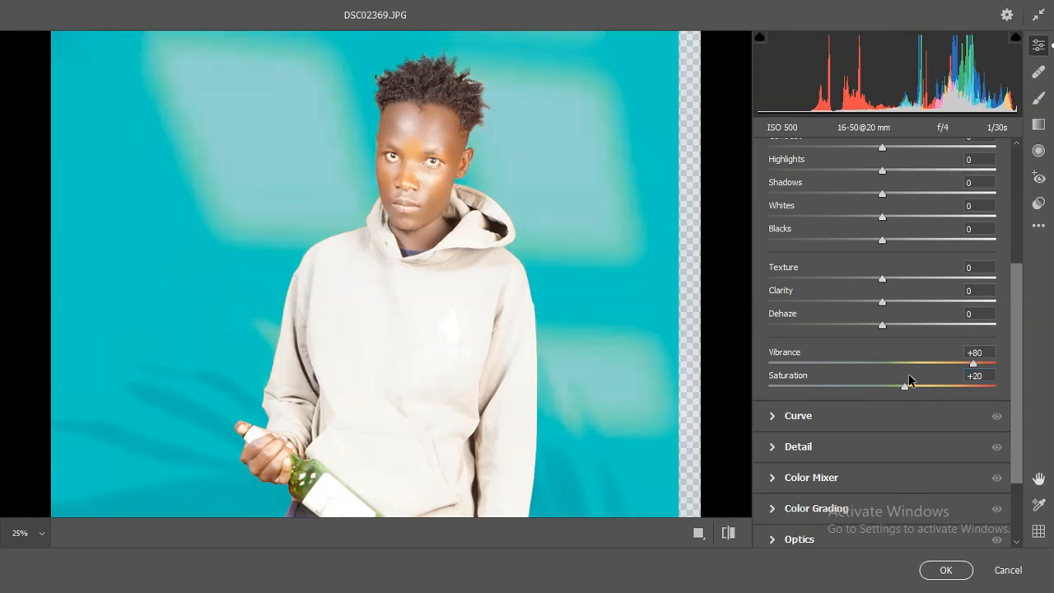
- Inspect the face at 100% zoom and lower the Saturation to +10
{"action": "key", "text": "ctrl+0"}
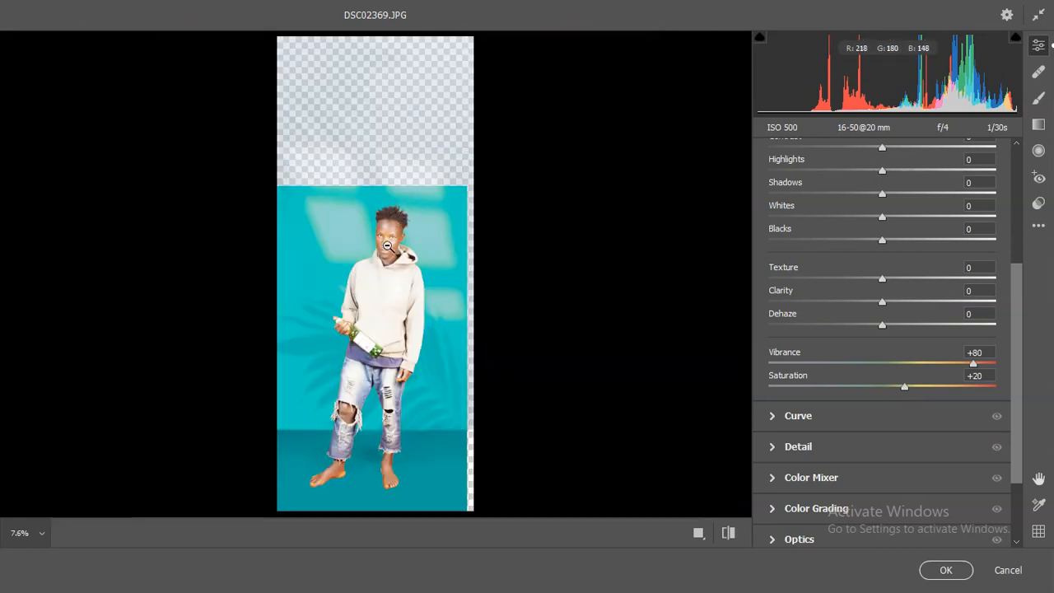
{"action": "left_click", "coordinate": [388, 245]}
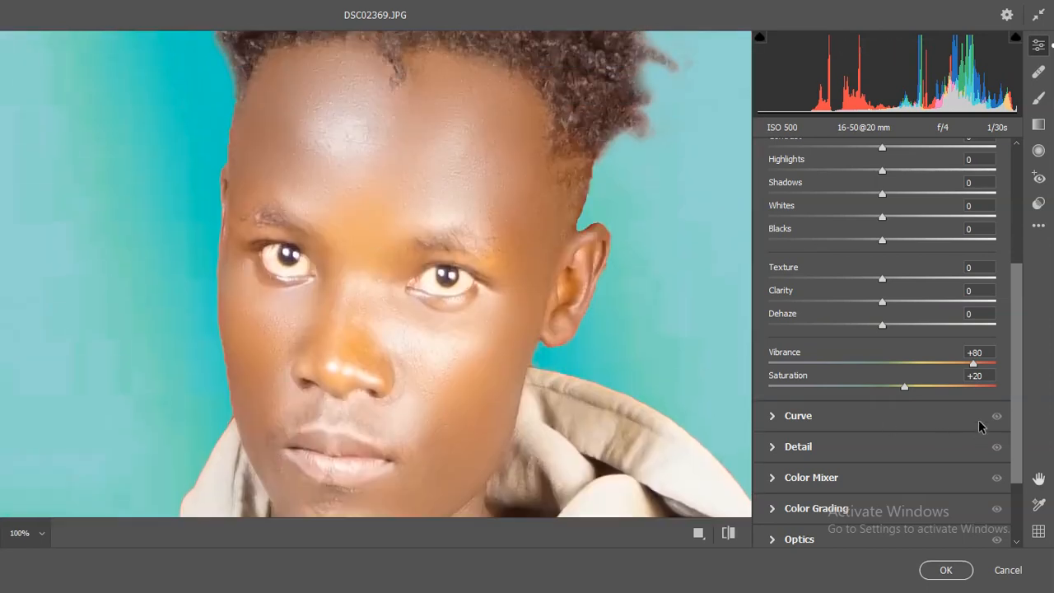
{"action": "left_click", "coordinate": [892, 397]}
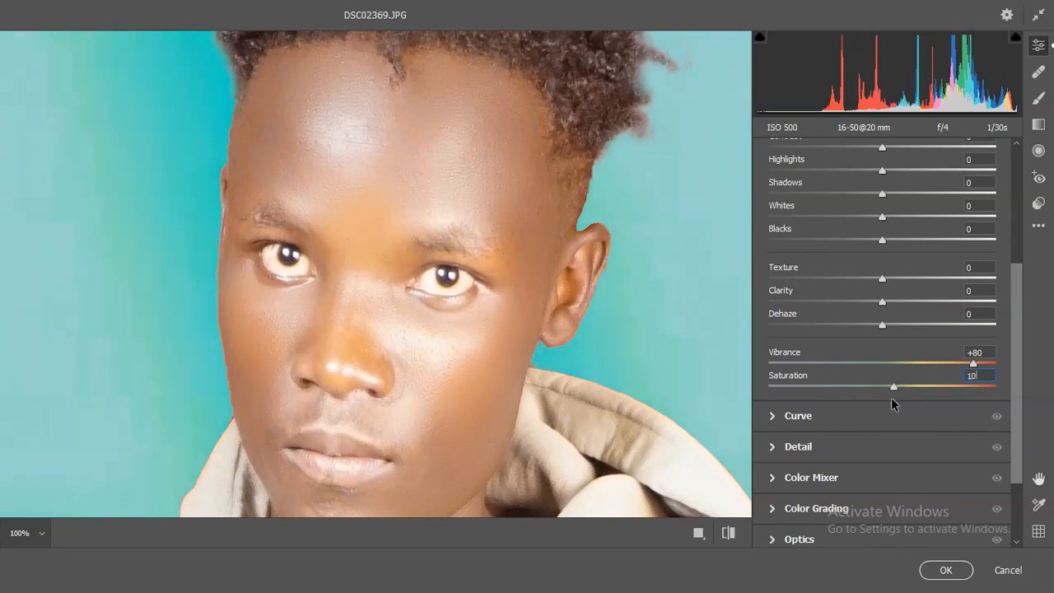
- Set the Shadows to +24 and the Whites to -48 in the Basic adjustments
{"action": "left_click", "coordinate": [442, 241]}
{"action": "left_click", "coordinate": [394, 246]}
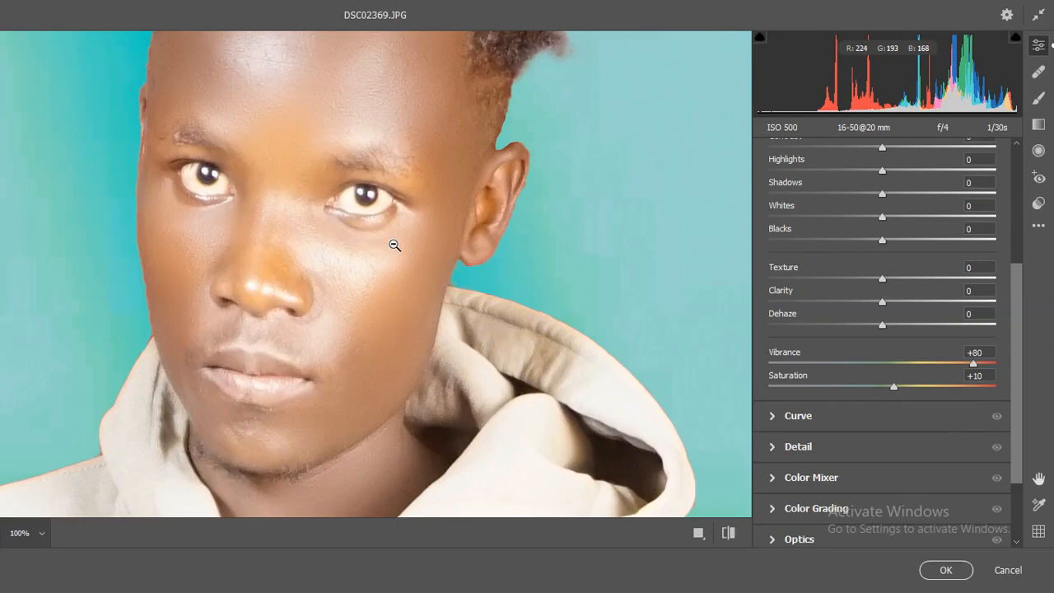
{"action": "scroll", "coordinate": [389, 262], "scroll_direction": "up", "scroll_amount": 1}
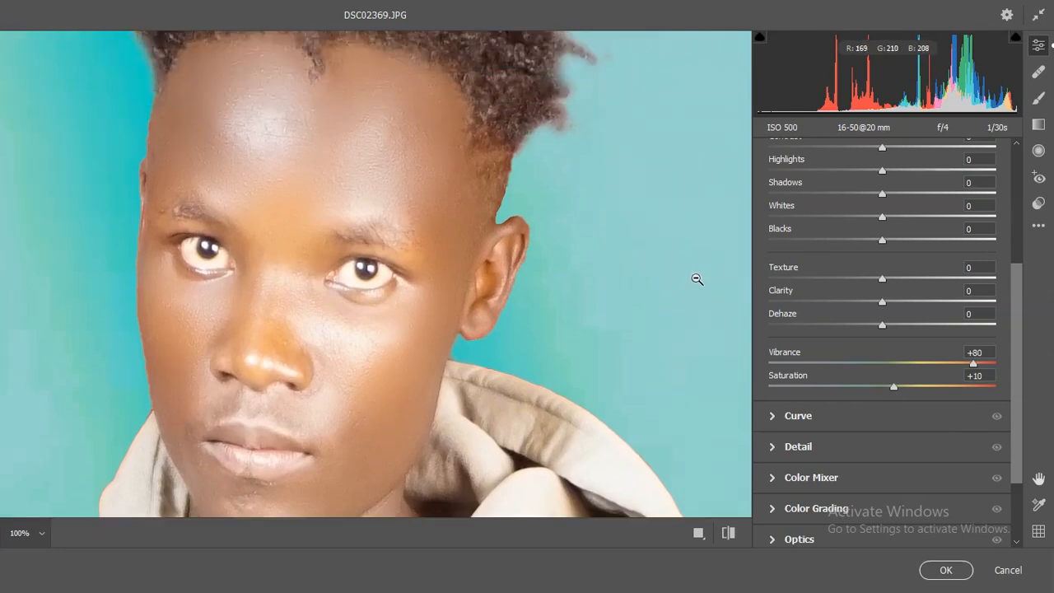
{"action": "scroll", "coordinate": [851, 299], "scroll_direction": "up", "scroll_amount": 4}
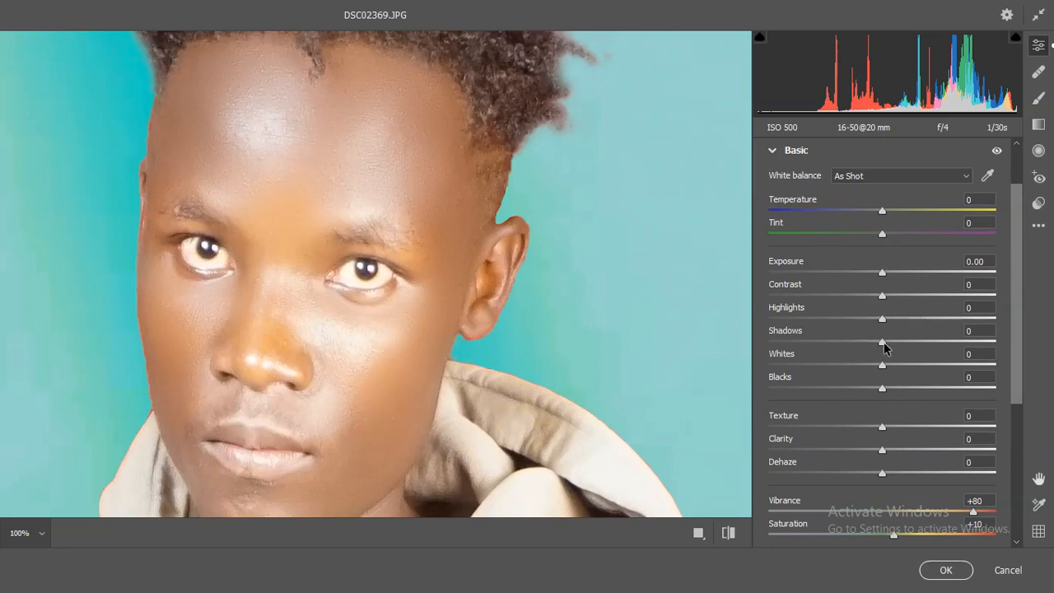
{"action": "left_click_drag", "start_coordinate": [885, 346], "coordinate": [912, 342]}
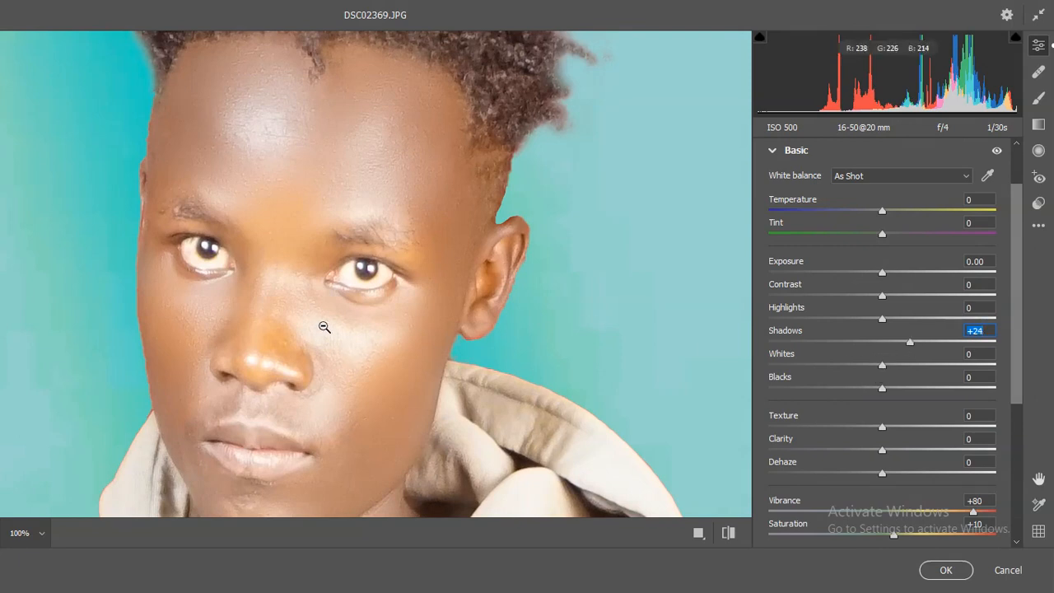
{"action": "left_click_drag", "start_coordinate": [878, 371], "coordinate": [830, 364]}
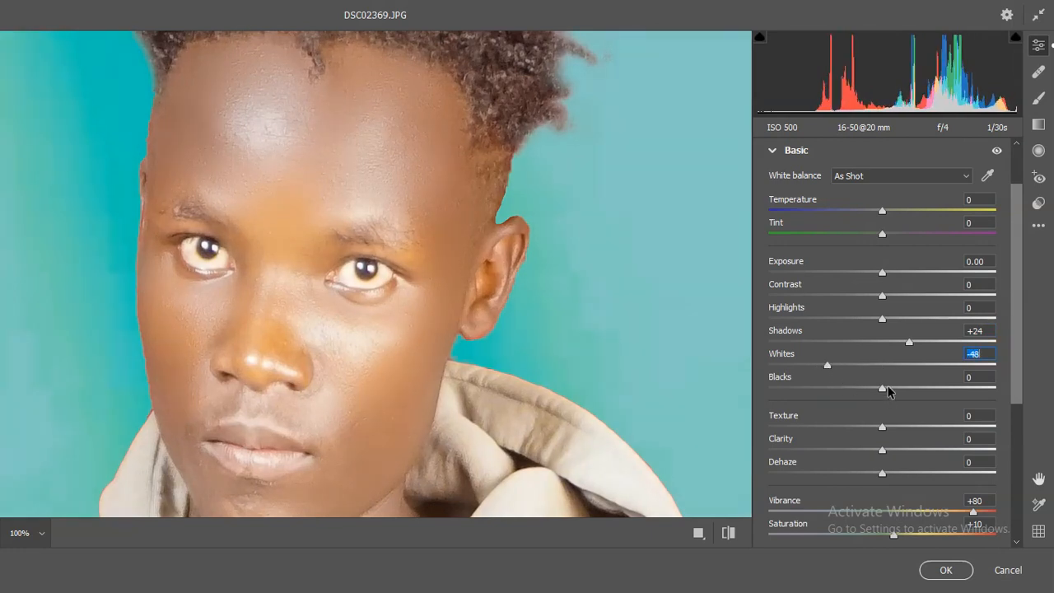
- Set the Blacks to -14 and the Highlights to -73 in the Basic adjustments
{"action": "mouse_move", "coordinate": [878, 386]}
{"action": "left_mouse_down"}
{"action": "mouse_move", "coordinate": [960, 392]}
{"action": "mouse_move", "coordinate": [852, 394]}
{"action": "mouse_move", "coordinate": [889, 389]}
{"action": "mouse_move", "coordinate": [854, 388]}
{"action": "mouse_move", "coordinate": [864, 390]}
{"action": "left_mouse_up"}
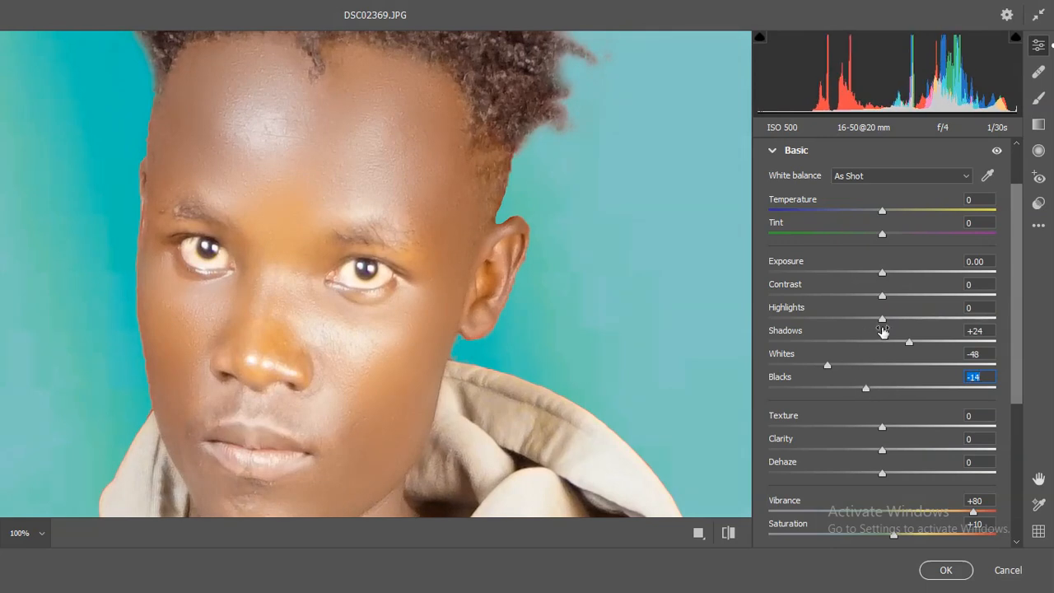
{"action": "left_click_drag", "start_coordinate": [882, 318], "coordinate": [857, 317]}
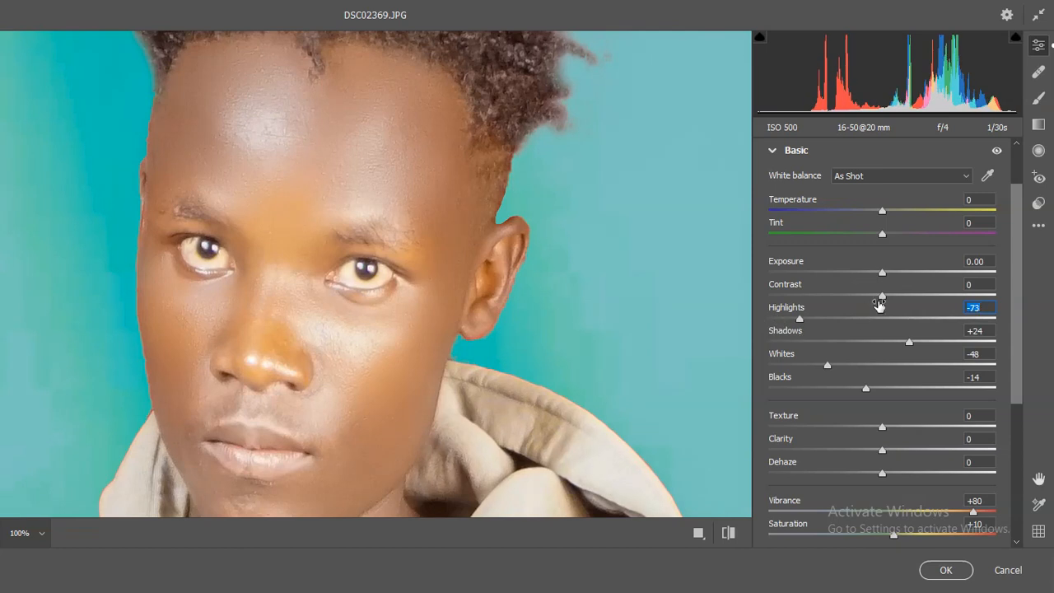
{"action": "scroll", "coordinate": [902, 408], "scroll_direction": "down", "scroll_amount": 5}
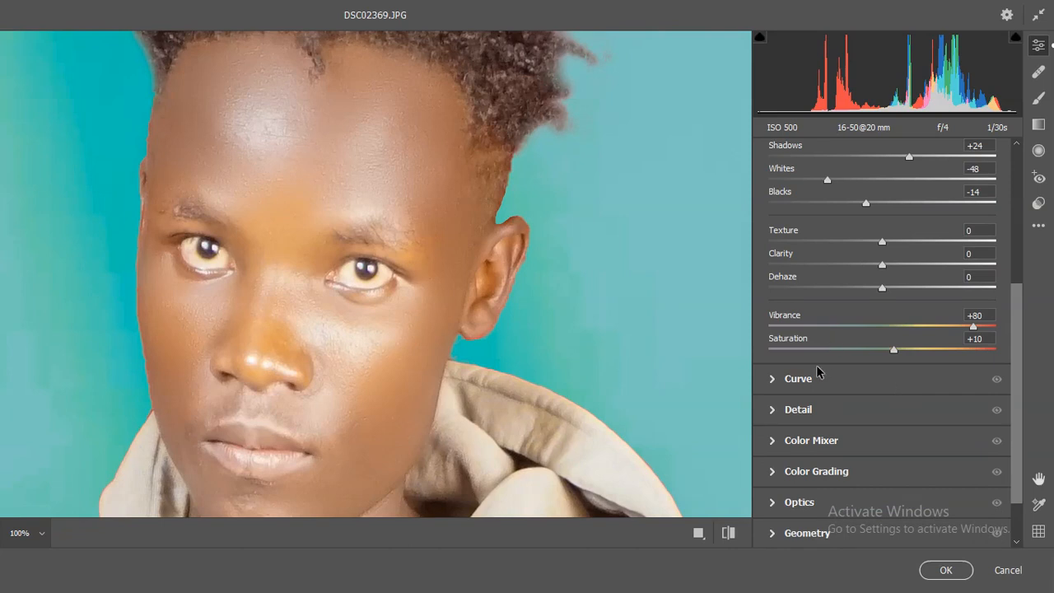
{"action": "scroll", "coordinate": [930, 278], "scroll_direction": "up", "scroll_amount": 6}
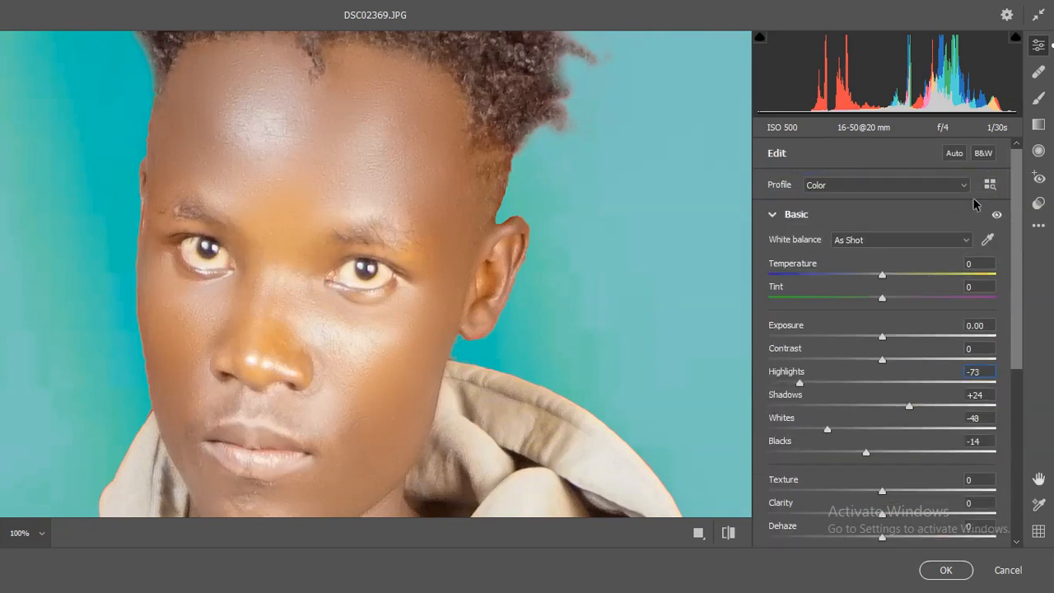
{"action": "left_click", "coordinate": [773, 215]}
{"action": "left_click", "coordinate": [772, 245]}
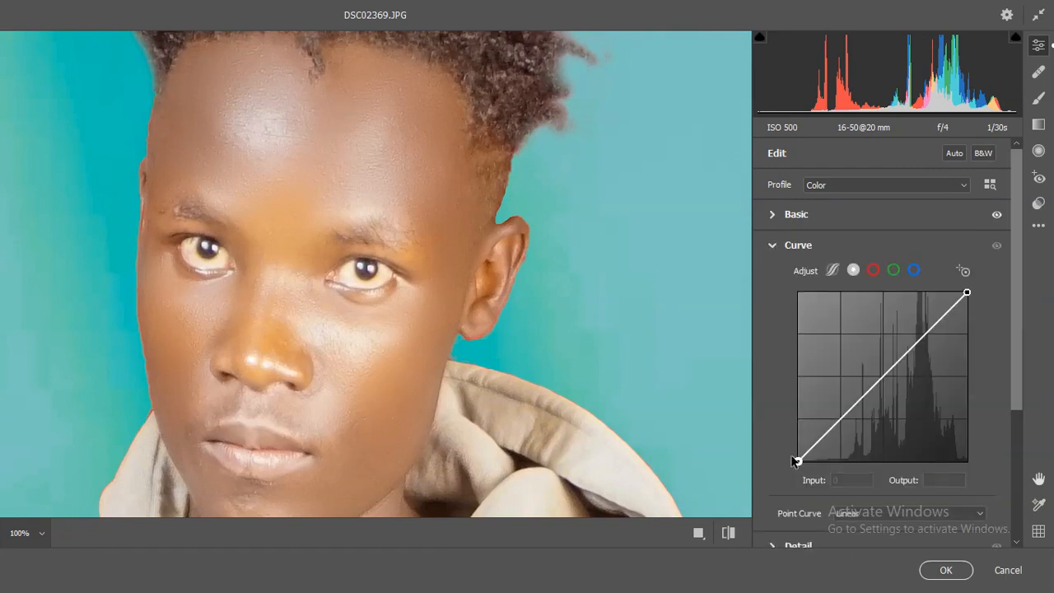
{"action": "mouse_move", "coordinate": [797, 459]}
{"action": "left_mouse_down"}
{"action": "mouse_move", "coordinate": [829, 461]}
{"action": "mouse_move", "coordinate": [798, 461]}
{"action": "left_mouse_up"}
{"action": "left_click", "coordinate": [775, 247]}
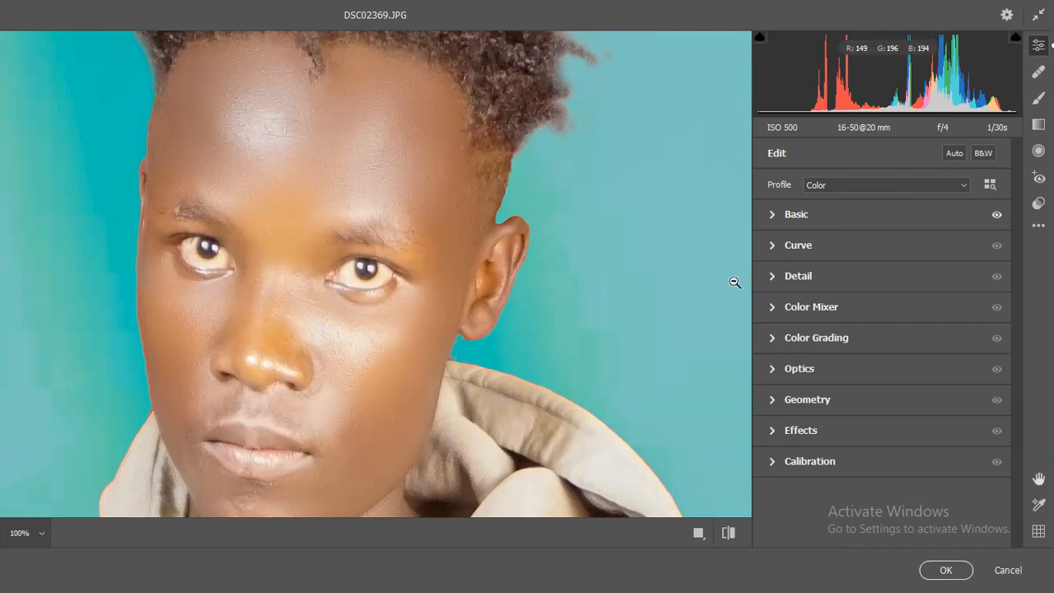
- Set the Sharpening to 27 and the Noise Reduction to 30 in the Detail adjustments, checking the face at 100%
{"action": "left_click", "coordinate": [771, 278]}
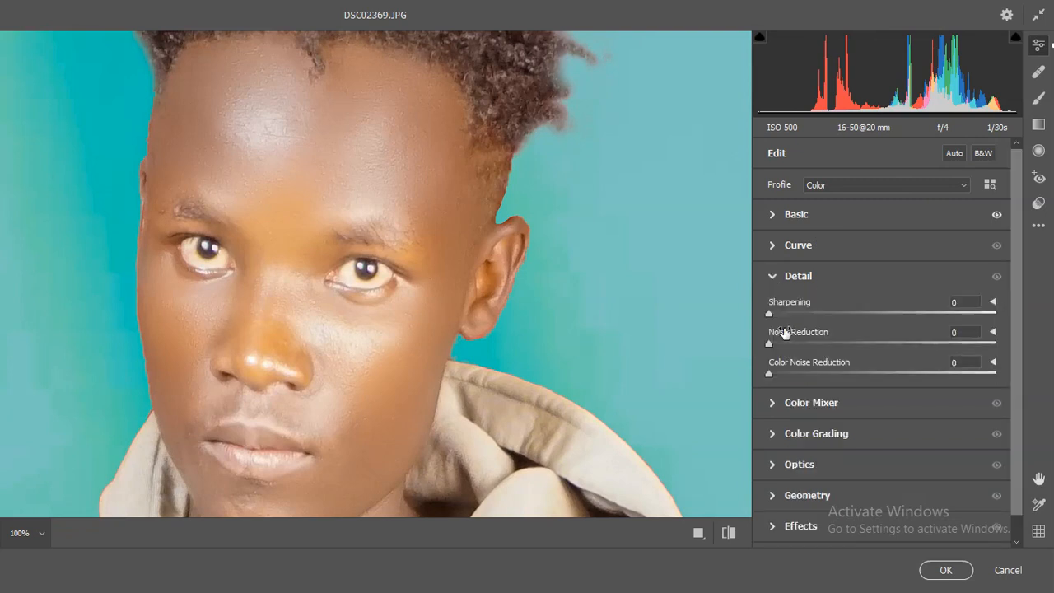
{"action": "left_click_drag", "start_coordinate": [771, 314], "coordinate": [797, 321]}
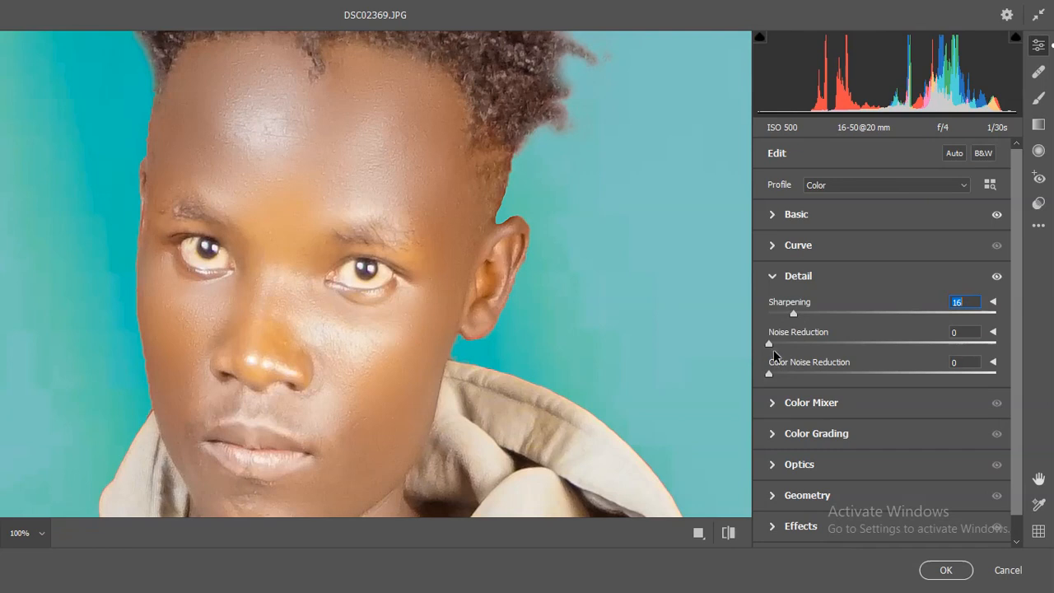
{"action": "left_click_drag", "start_coordinate": [773, 346], "coordinate": [816, 348]}
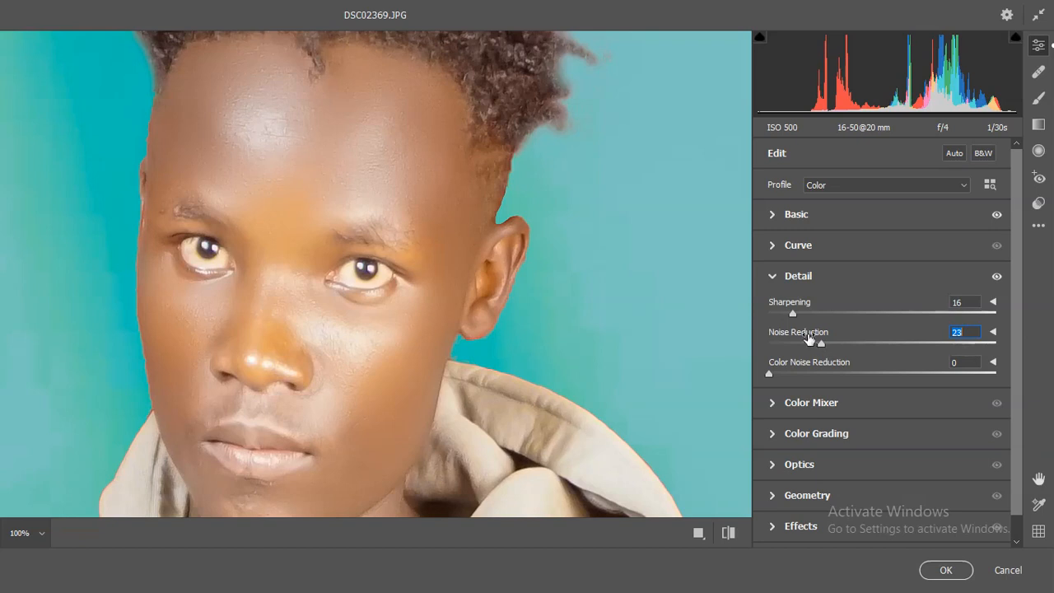
{"action": "left_click_drag", "start_coordinate": [797, 315], "coordinate": [804, 315]}
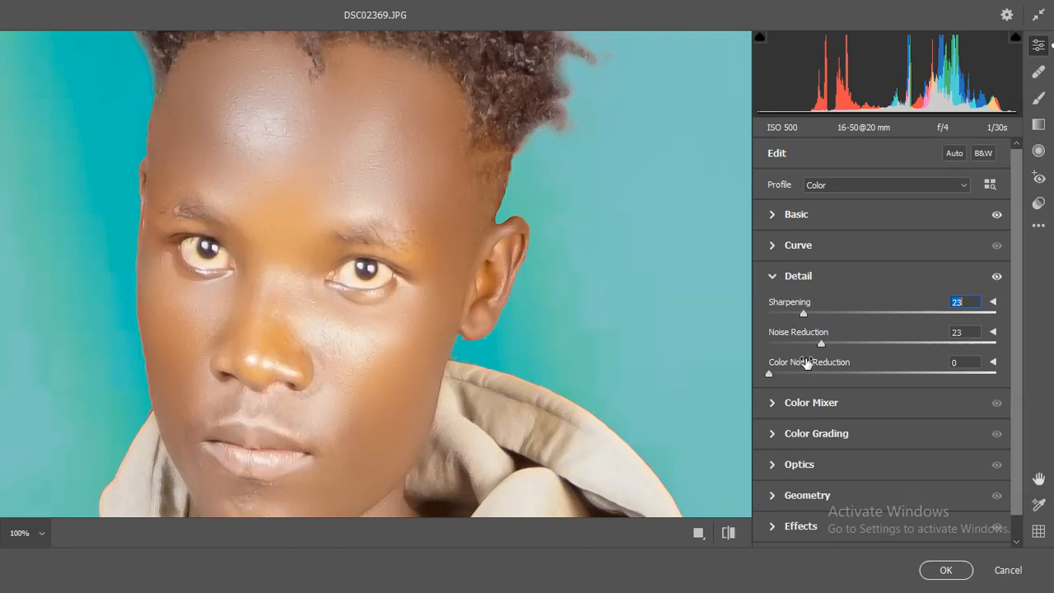
{"action": "left_click_drag", "start_coordinate": [821, 343], "coordinate": [835, 342]}
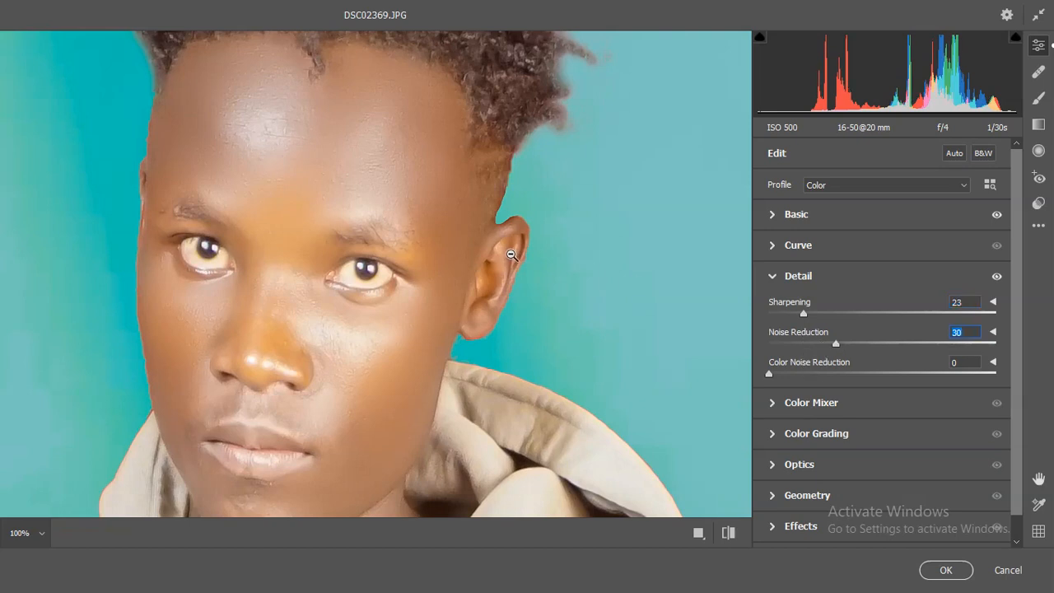
{"action": "left_click_drag", "start_coordinate": [803, 314], "coordinate": [816, 327]}
{"action": "left_click_drag", "start_coordinate": [810, 322], "coordinate": [809, 321]}
{"action": "left_click", "coordinate": [407, 318], "text": "alt"}
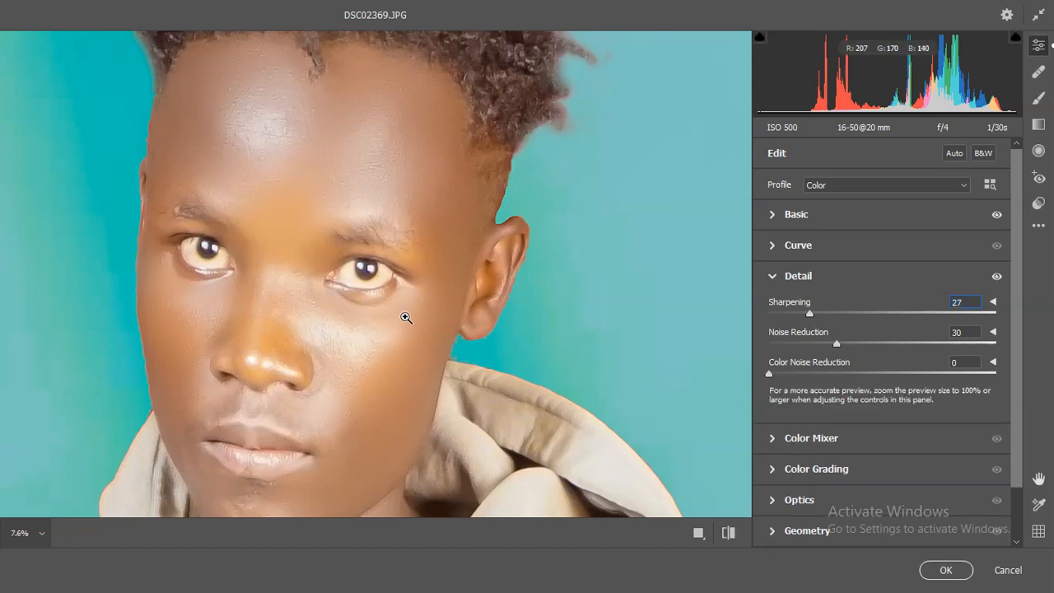
{"action": "left_click", "coordinate": [390, 239]}
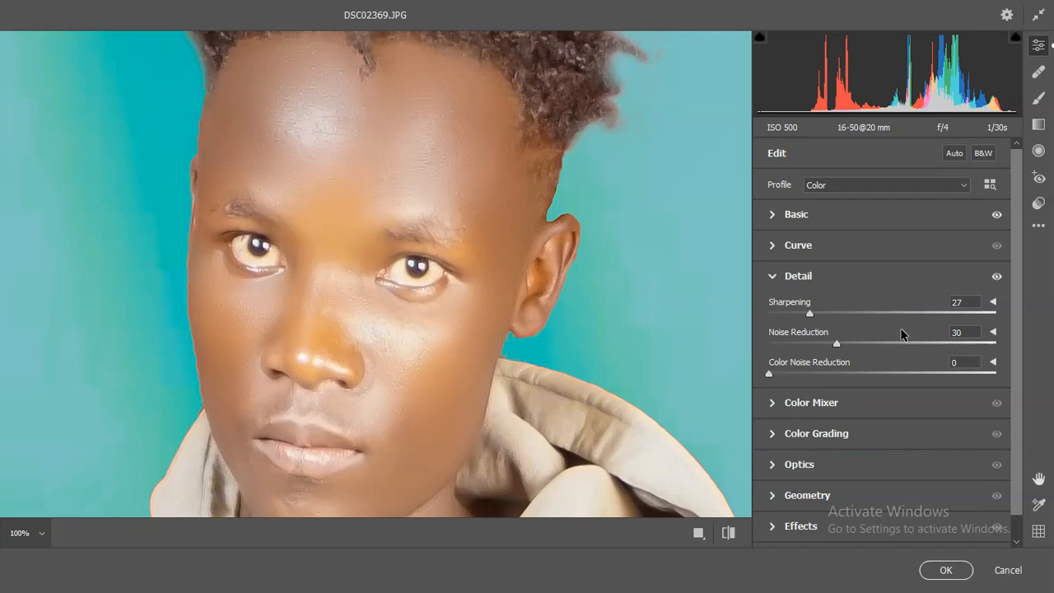
{"action": "left_click", "coordinate": [772, 277]}
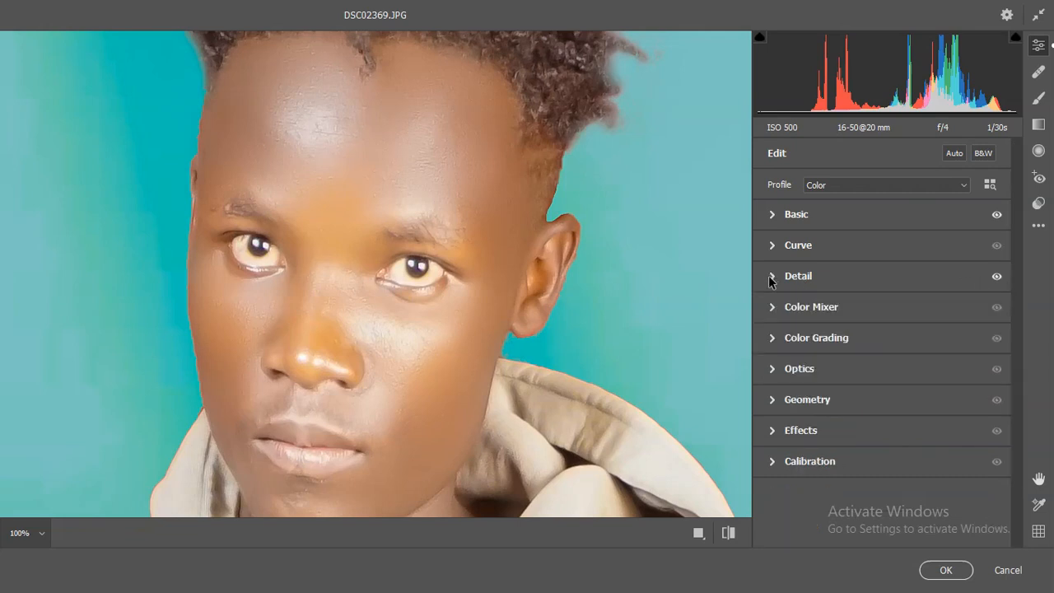
- Set the Color Mixer saturation of the Blues to +64 and of the Purples to +28 for the jeans and undershirt
{"action": "left_click", "coordinate": [772, 310]}
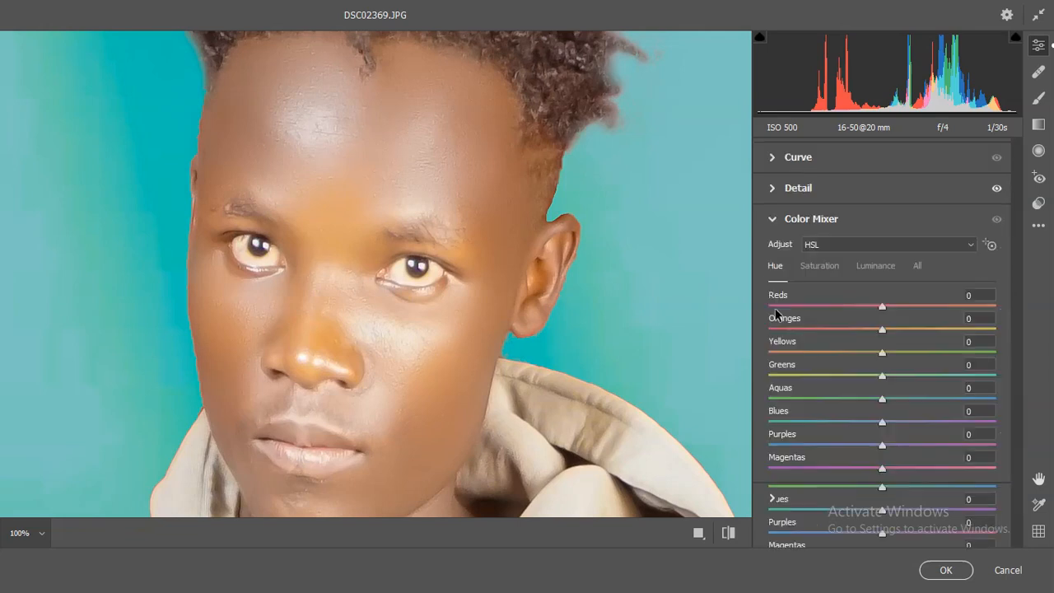
{"action": "left_click", "coordinate": [865, 265]}
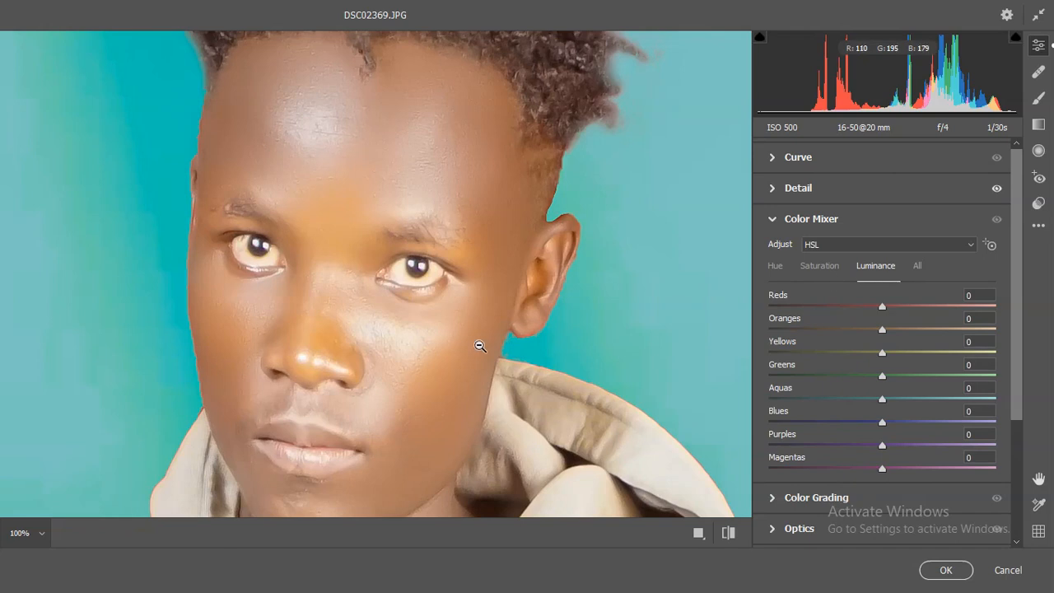
{"action": "left_click", "coordinate": [472, 388]}
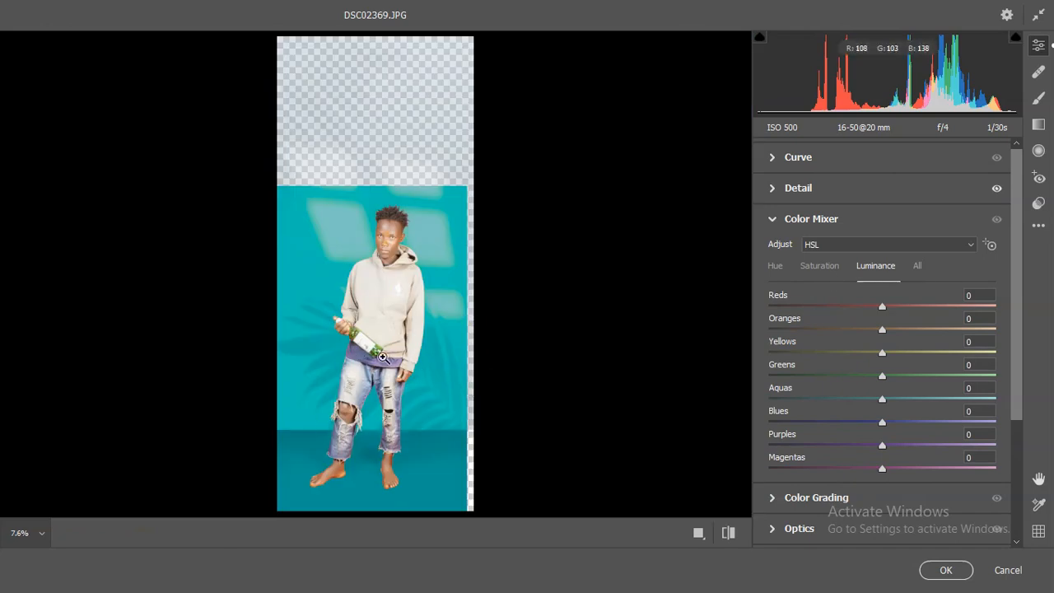
{"action": "left_click", "coordinate": [821, 272]}
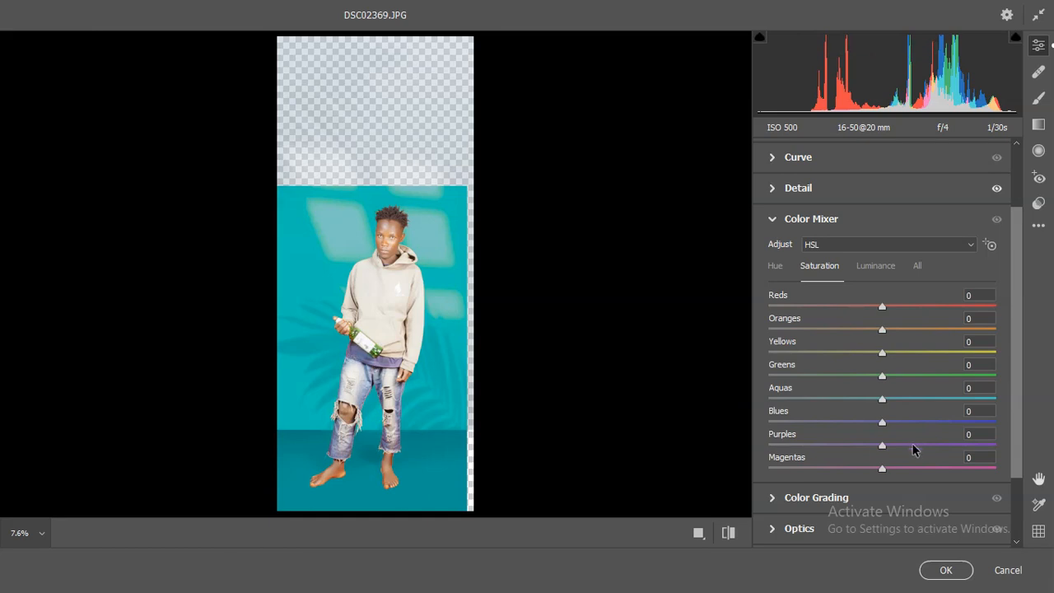
{"action": "left_click_drag", "start_coordinate": [884, 425], "coordinate": [955, 425]}
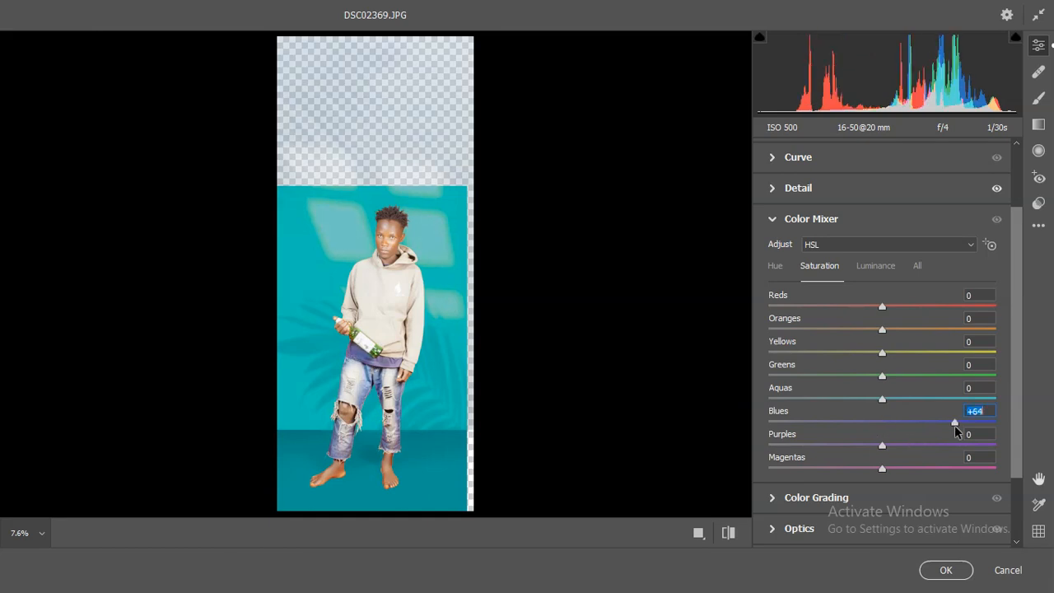
{"action": "left_click", "coordinate": [368, 379]}
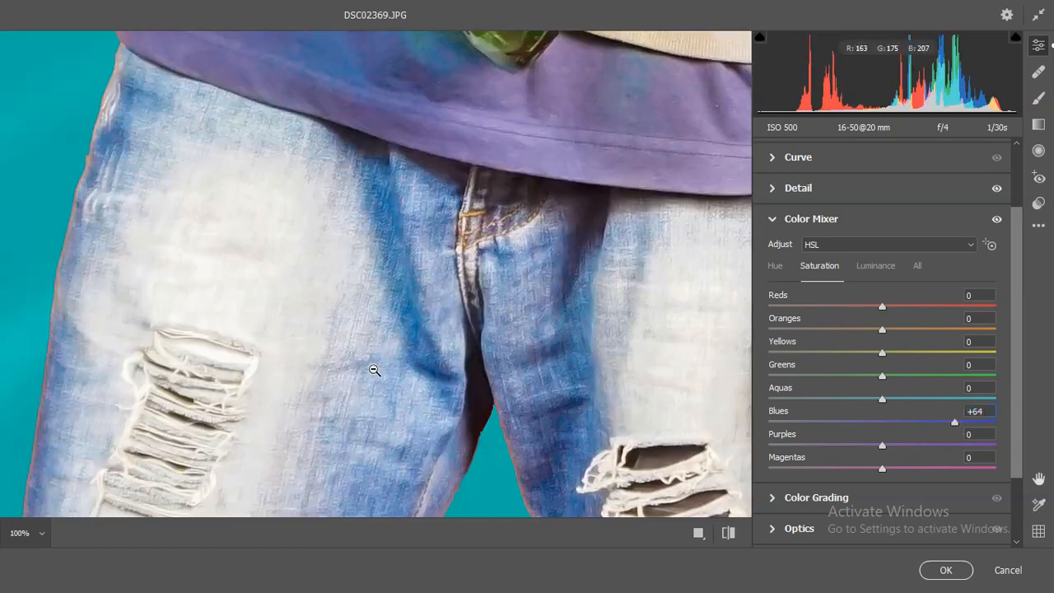
{"action": "scroll", "coordinate": [442, 349], "scroll_direction": "up", "scroll_amount": 3}
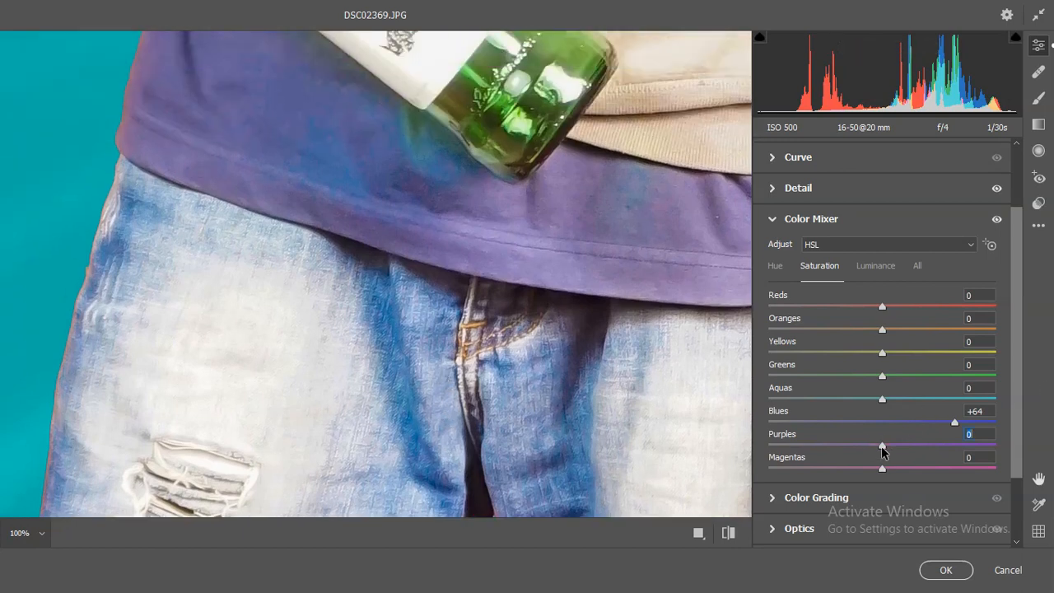
{"action": "left_click_drag", "start_coordinate": [882, 449], "coordinate": [912, 450]}
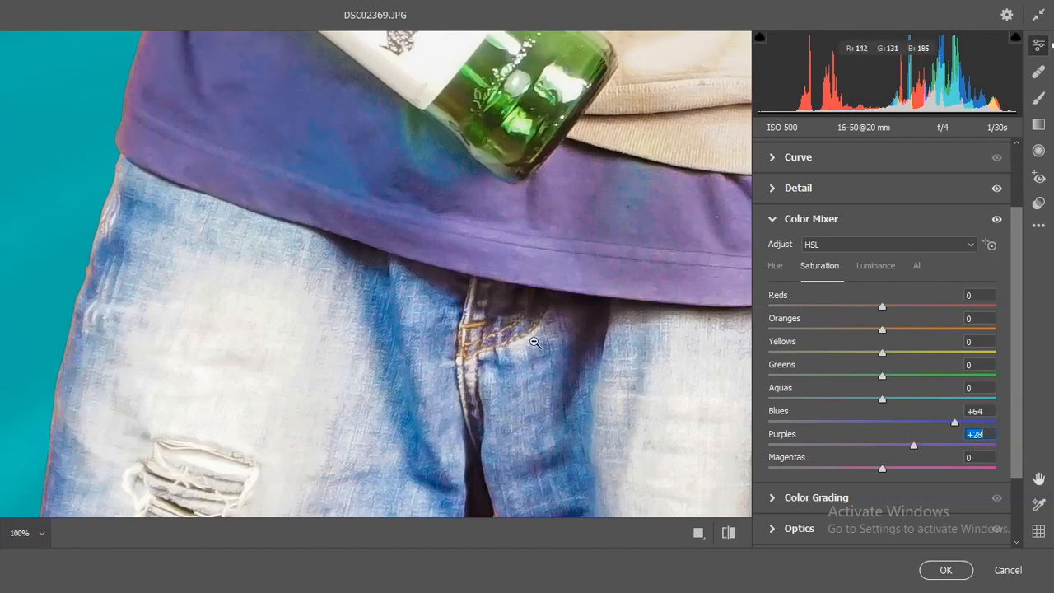
- Shift the Purples hue to -100 in the Color Mixer and check the undershirt colour on the whole figure
{"action": "left_click", "coordinate": [781, 269]}
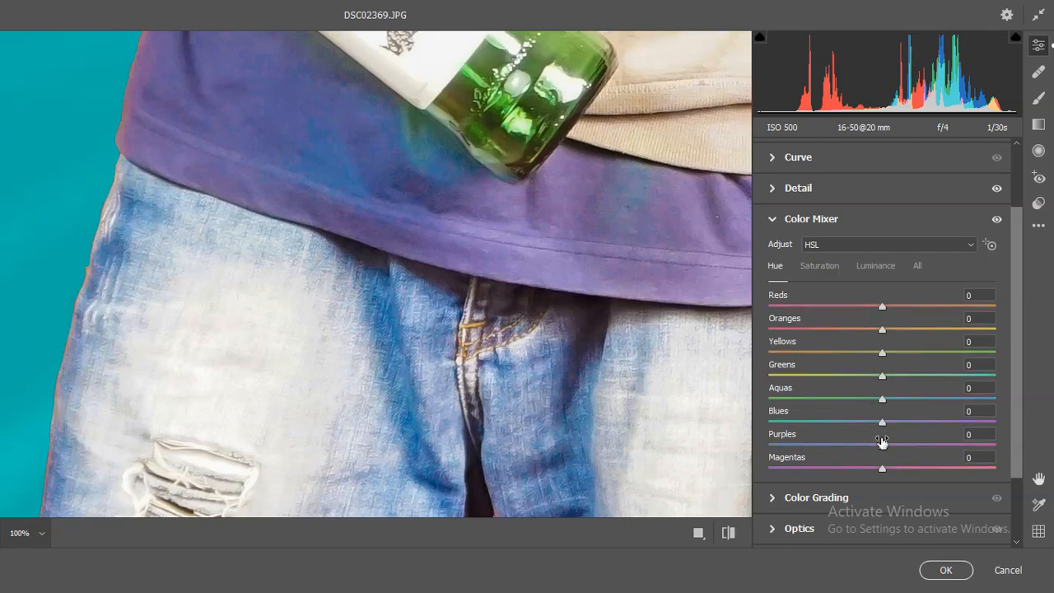
{"action": "left_click_drag", "start_coordinate": [883, 450], "coordinate": [766, 443]}
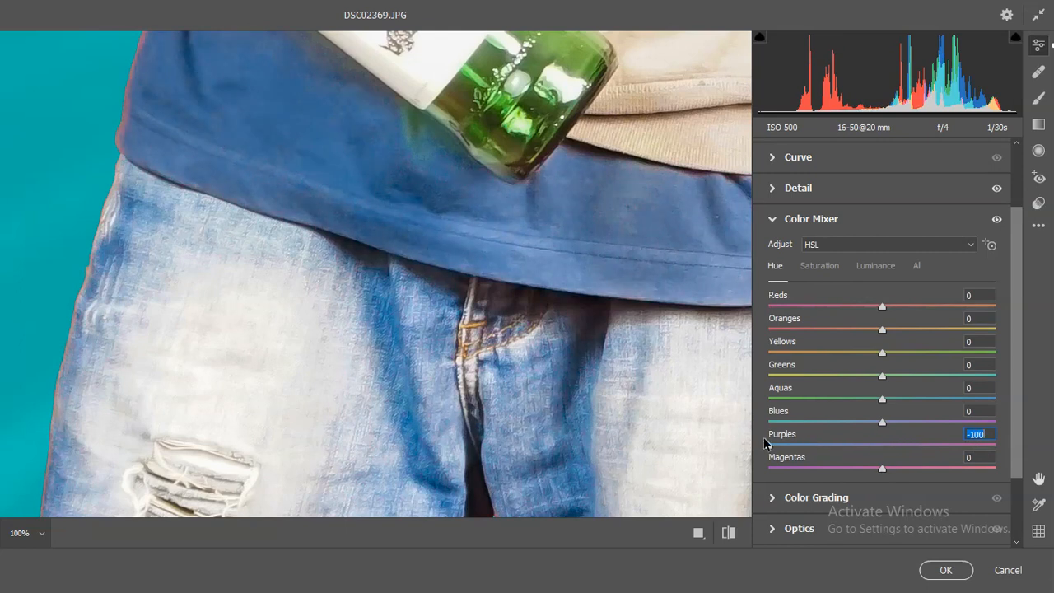
{"action": "left_click", "coordinate": [456, 224]}
{"action": "left_click", "coordinate": [388, 216]}
{"action": "scroll", "coordinate": [431, 284], "scroll_direction": "down", "scroll_amount": 2}
{"action": "scroll", "coordinate": [431, 284], "scroll_direction": "down", "scroll_amount": 3}
{"action": "left_click", "coordinate": [432, 284]}
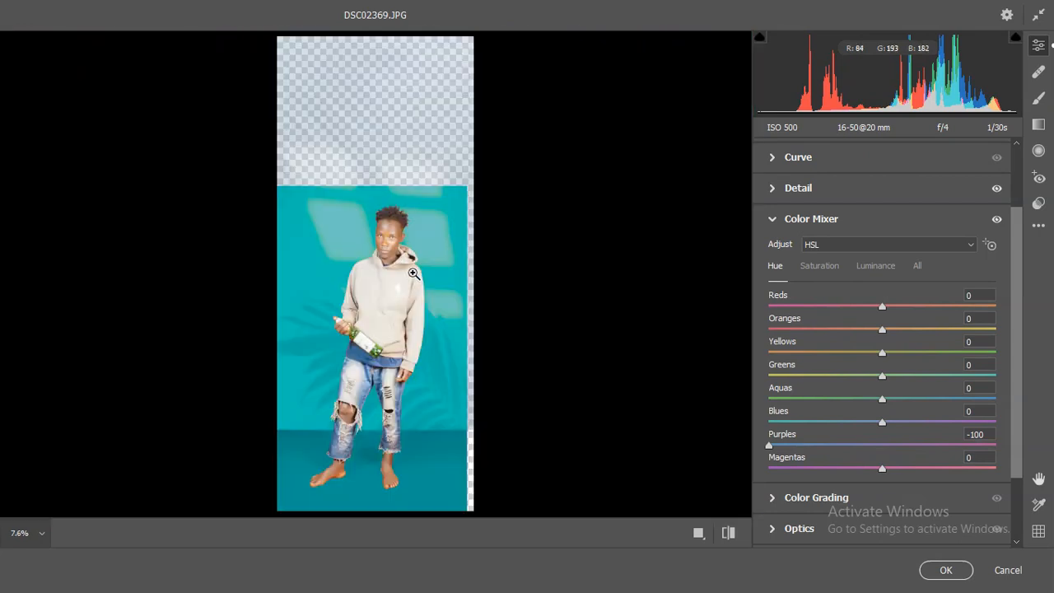
- Set the Blues hue to +21 in the Color Mixer while viewing the undershirt and jeans up close
{"action": "left_click", "coordinate": [388, 382]}
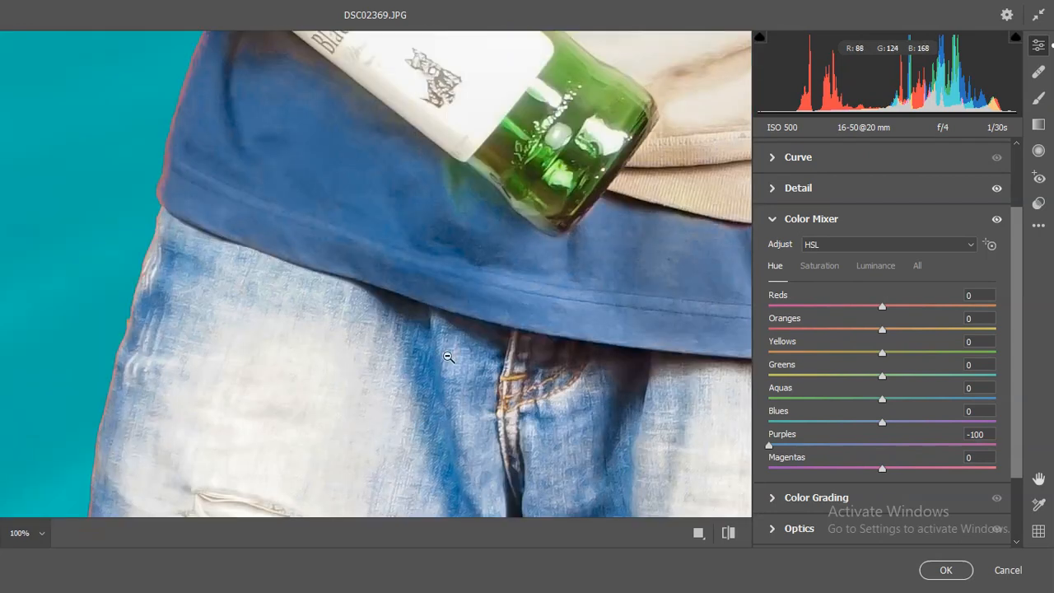
{"action": "scroll", "coordinate": [509, 332], "scroll_direction": "up", "scroll_amount": 2}
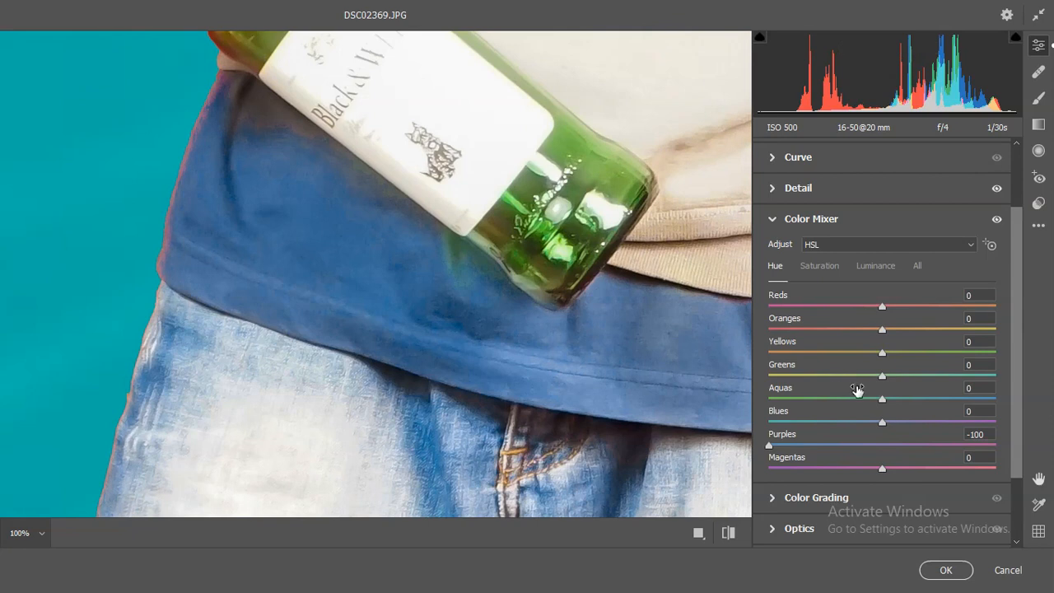
{"action": "left_click_drag", "start_coordinate": [879, 428], "coordinate": [906, 426]}
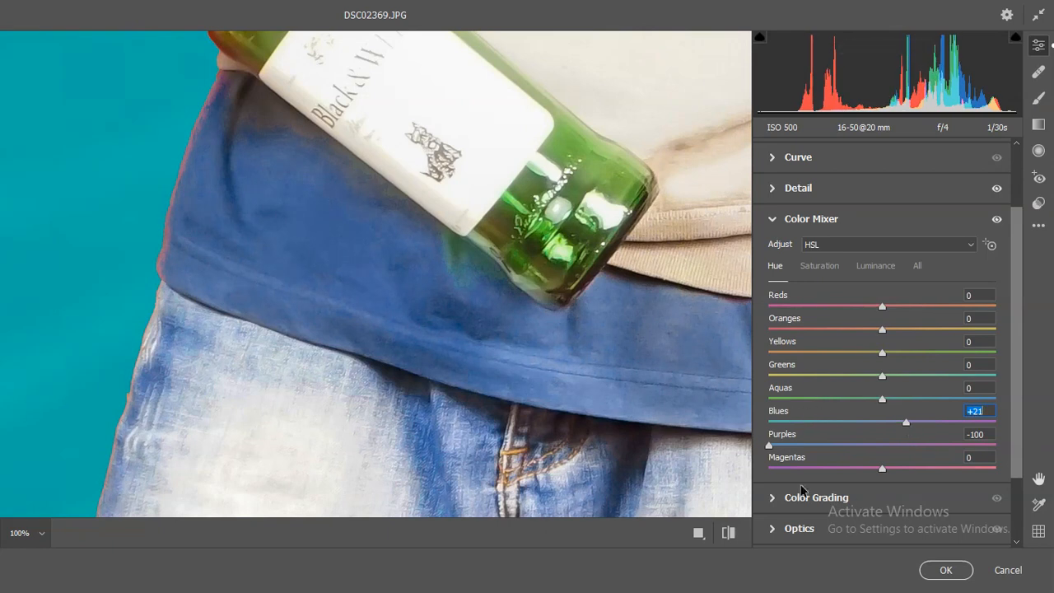
{"action": "left_click", "coordinate": [477, 274]}
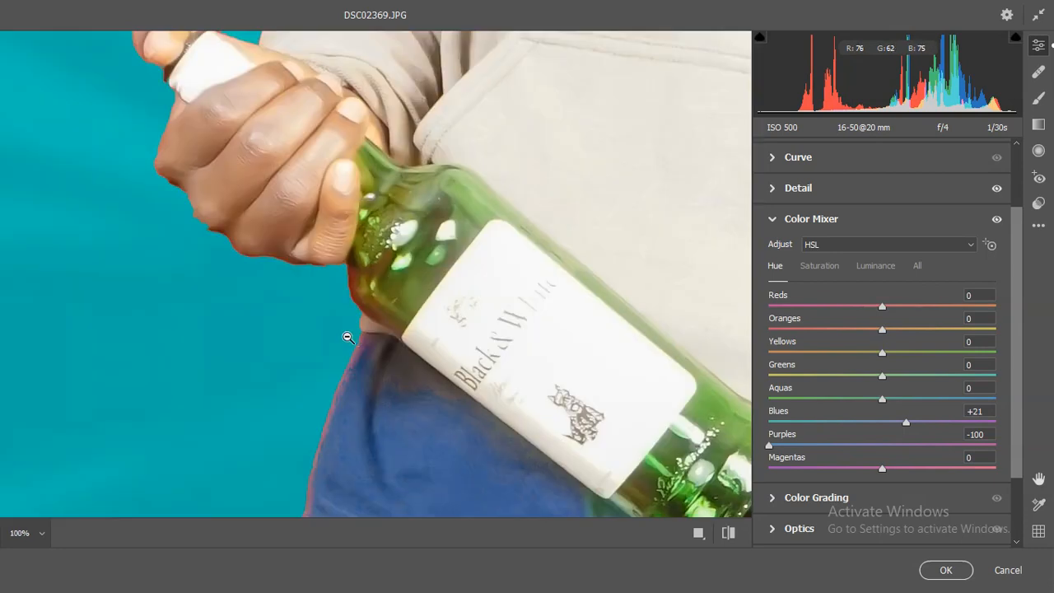
- Set the Greens hue to +63 in the Color Mixer to recolour the glass bottle
{"action": "left_click", "coordinate": [351, 336]}
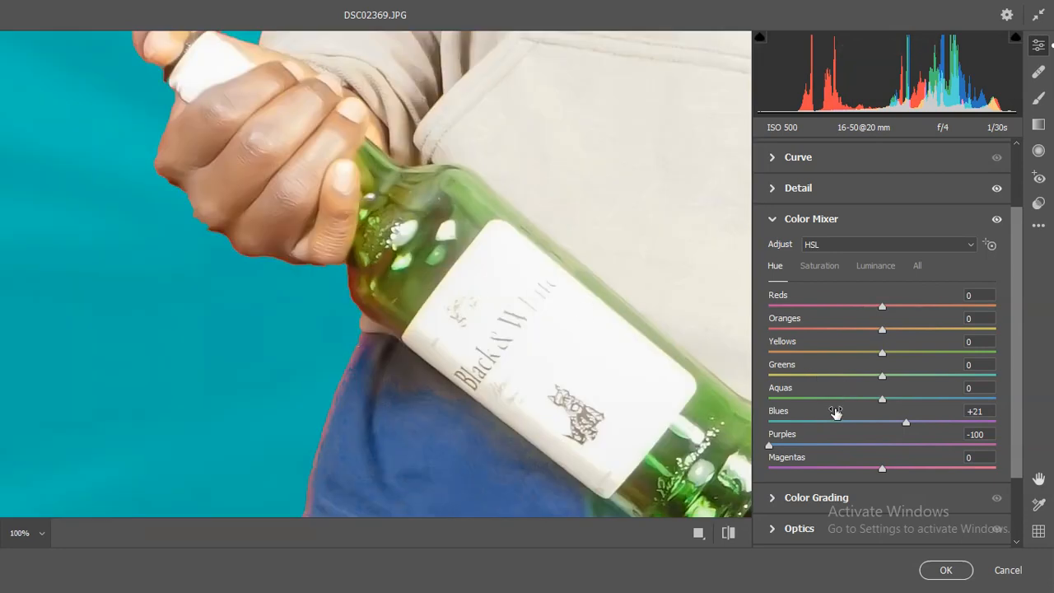
{"action": "left_click", "coordinate": [881, 398]}
{"action": "left_click", "coordinate": [883, 376]}
{"action": "left_click_drag", "start_coordinate": [898, 382], "coordinate": [952, 376]}
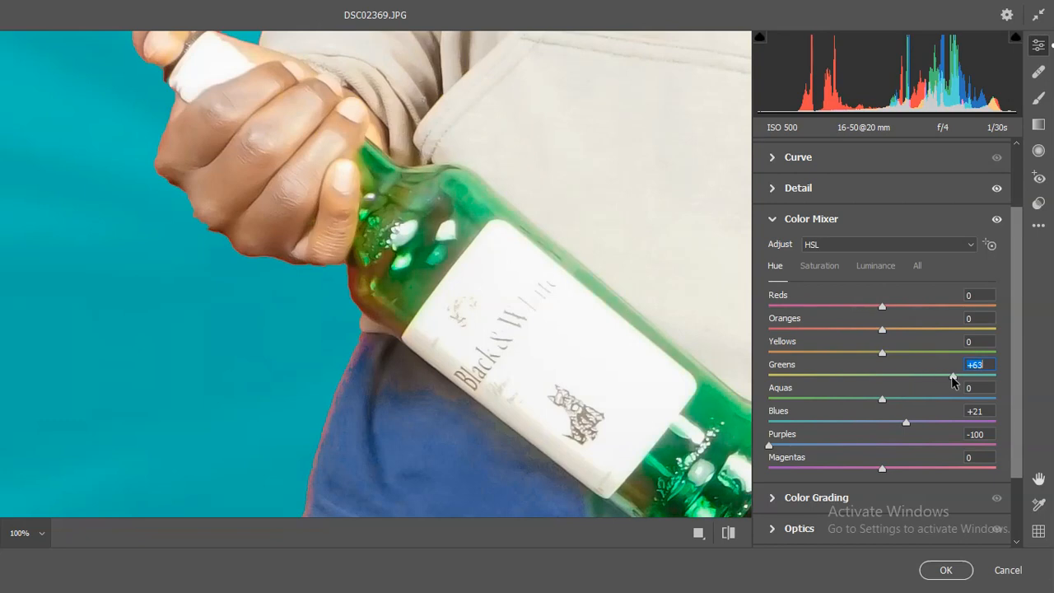
{"action": "left_click", "coordinate": [610, 340]}
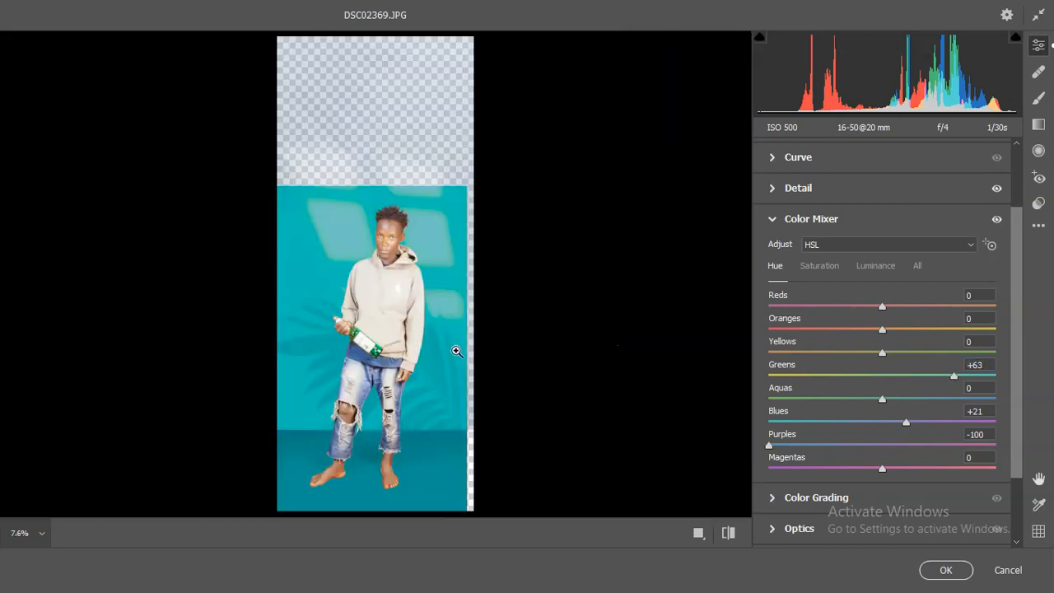
- Set the Greens saturation to +29 in the Color Mixer and check the bottle and the face
{"action": "left_click", "coordinate": [363, 340]}
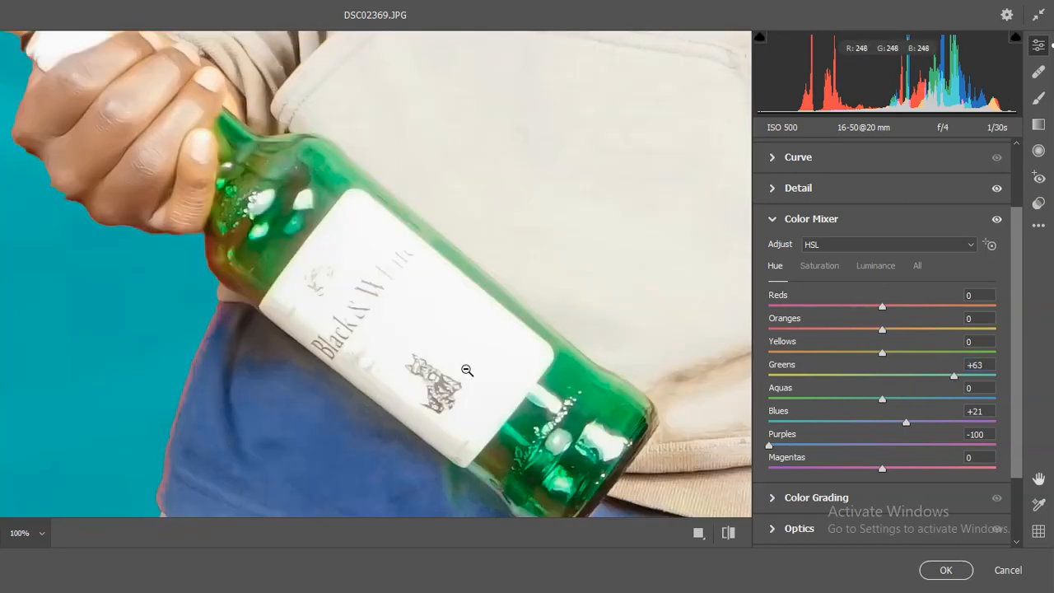
{"action": "left_click", "coordinate": [820, 277]}
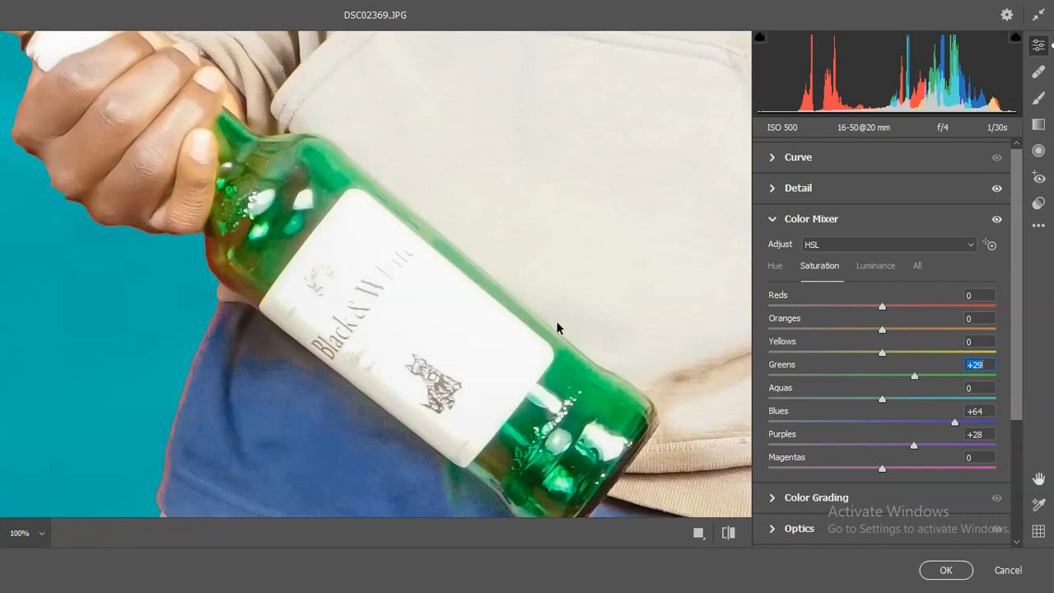
{"action": "left_click", "coordinate": [418, 297]}
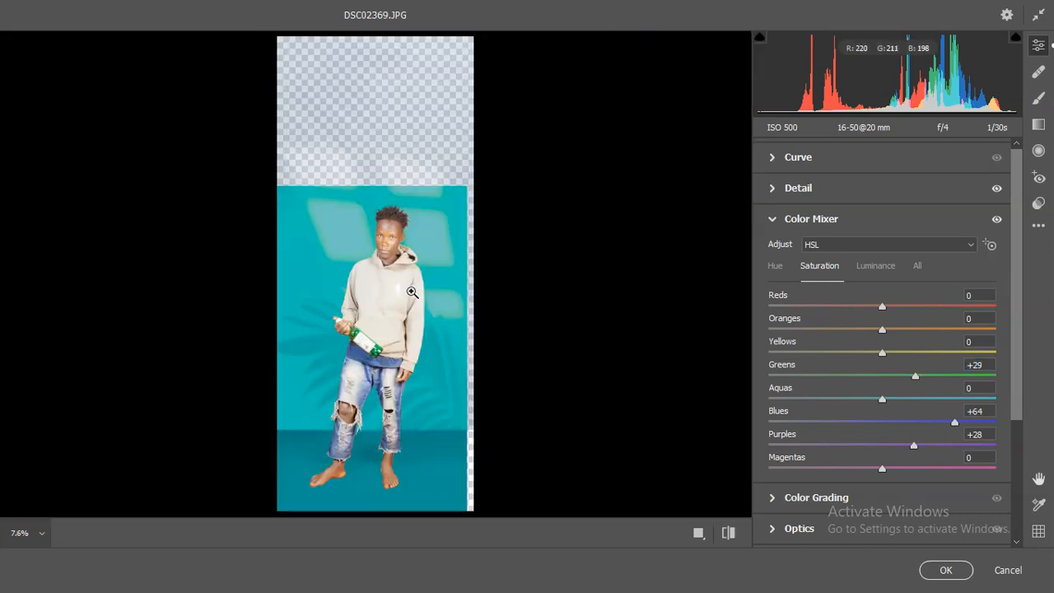
{"action": "left_click", "coordinate": [391, 213]}
{"action": "scroll", "coordinate": [404, 264], "scroll_direction": "down", "scroll_amount": 5}
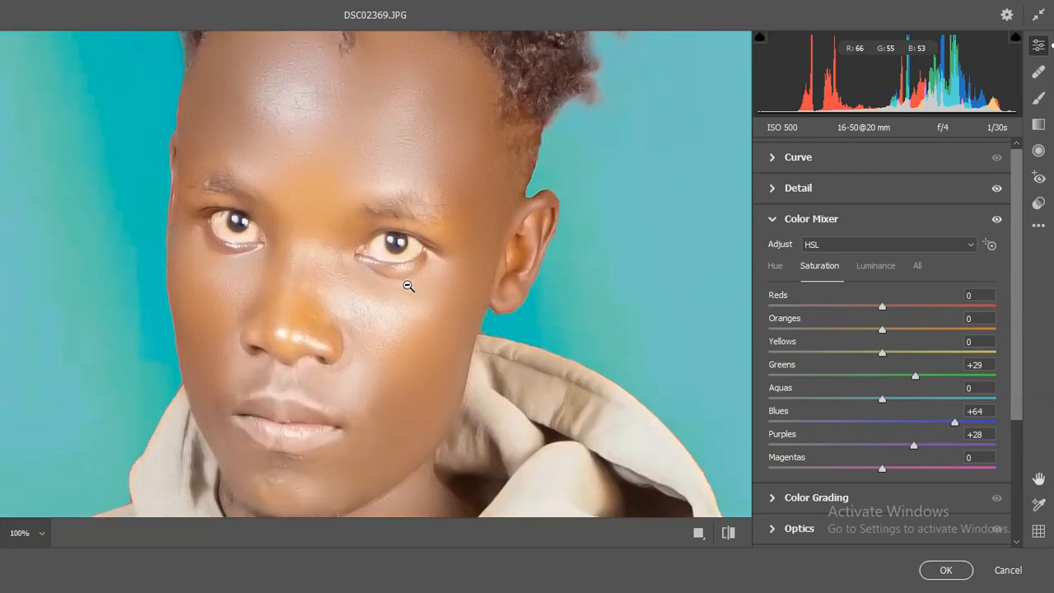
{"action": "left_click", "coordinate": [407, 284], "text": "alt"}
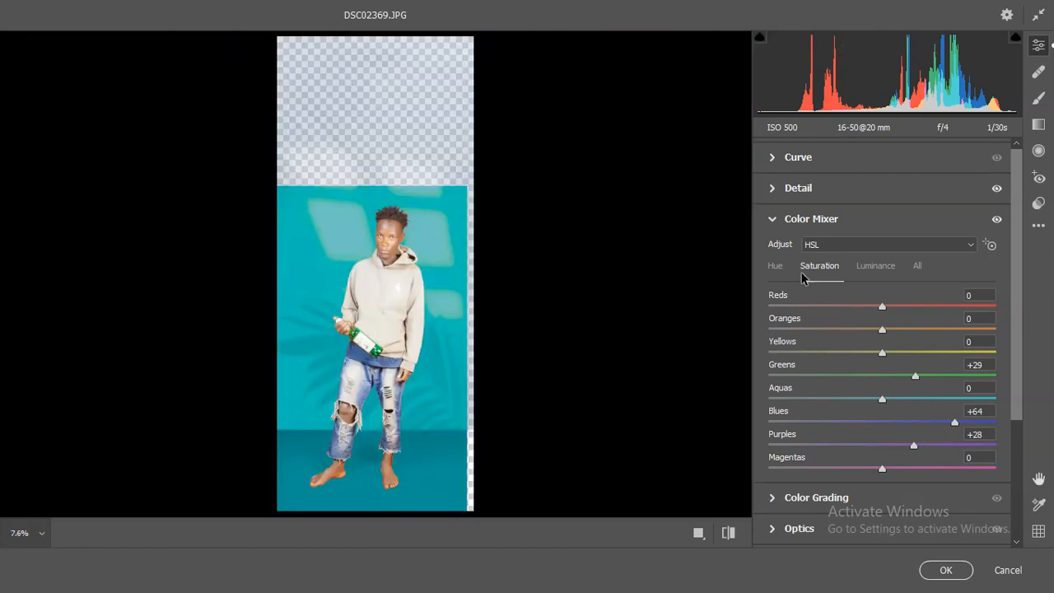
- Set the Color Mixer luminance of the Blues to -13 and of the Aquas to -14
{"action": "left_click", "coordinate": [873, 266]}
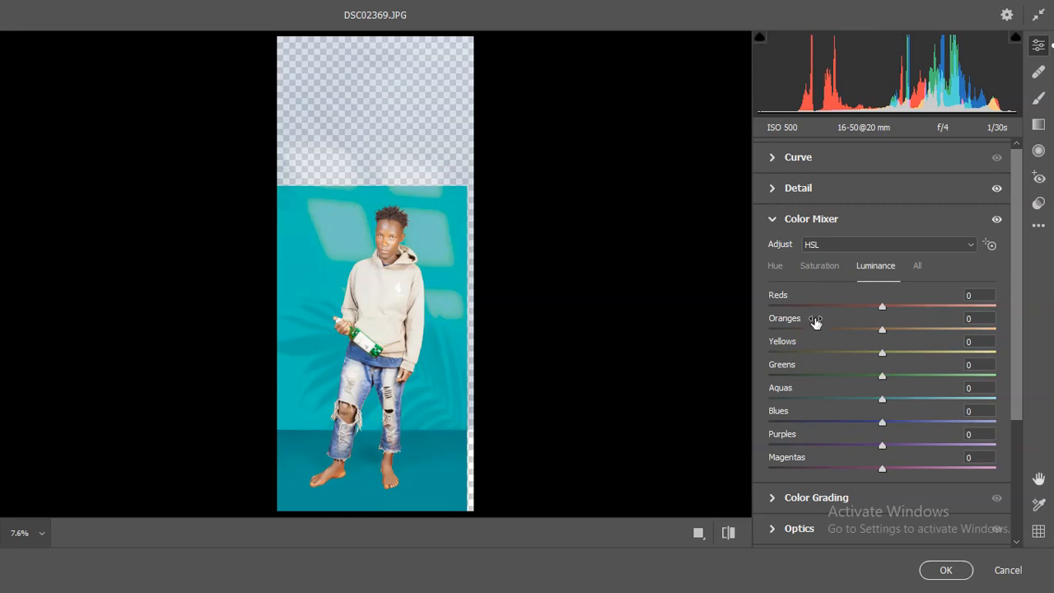
{"action": "left_click", "coordinate": [377, 375]}
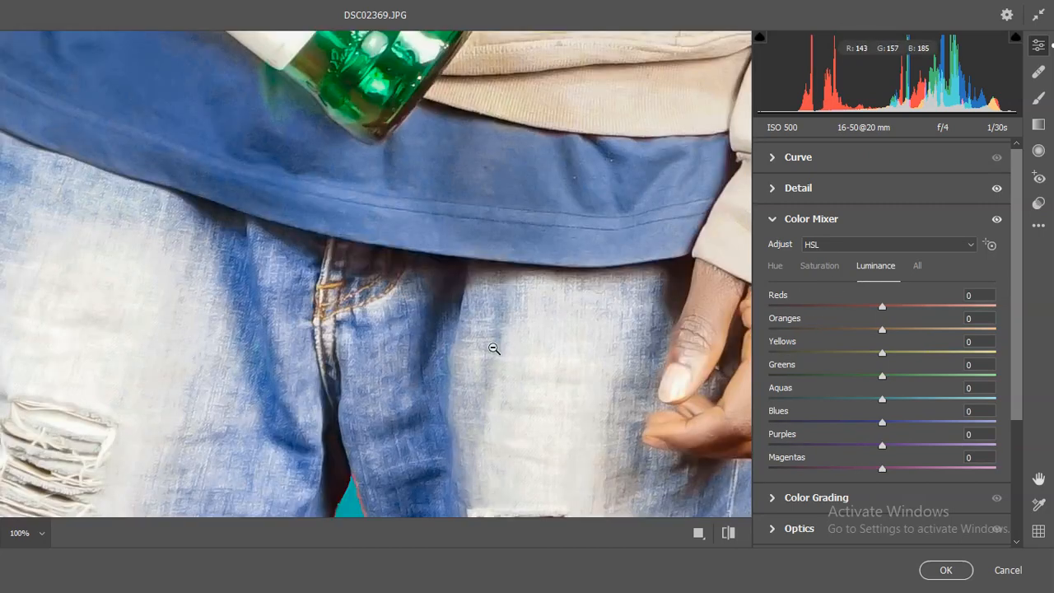
{"action": "left_click_drag", "start_coordinate": [883, 423], "coordinate": [865, 403]}
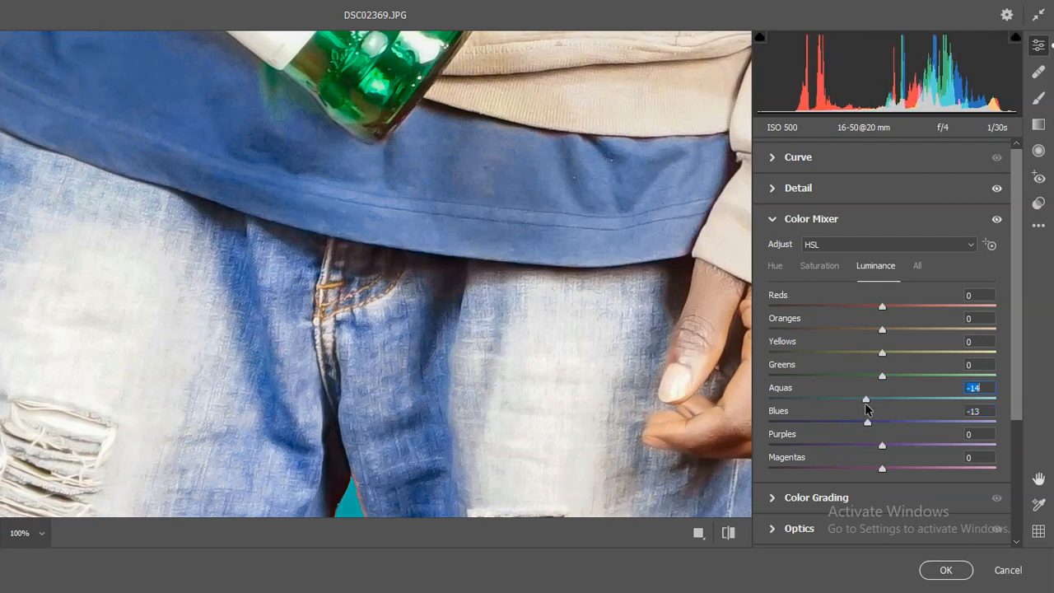
{"action": "left_click", "coordinate": [429, 247]}
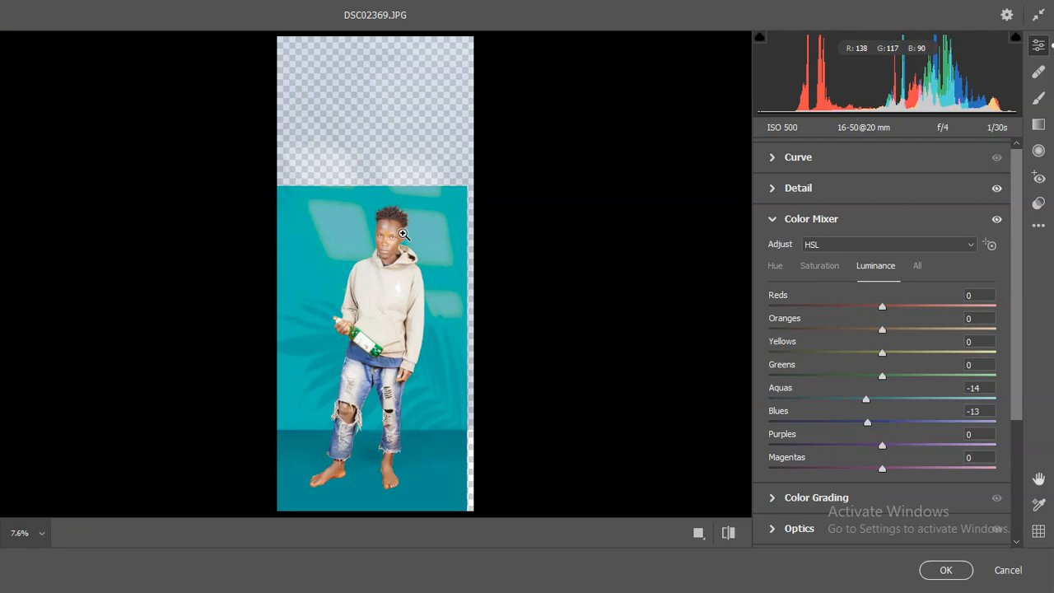
- Try an Oranges luminance of -8 on the face, reset it to 0 and collapse the Color Mixer settings
{"action": "left_click", "coordinate": [389, 235]}
{"action": "scroll", "coordinate": [368, 288], "scroll_direction": "down", "scroll_amount": 6}
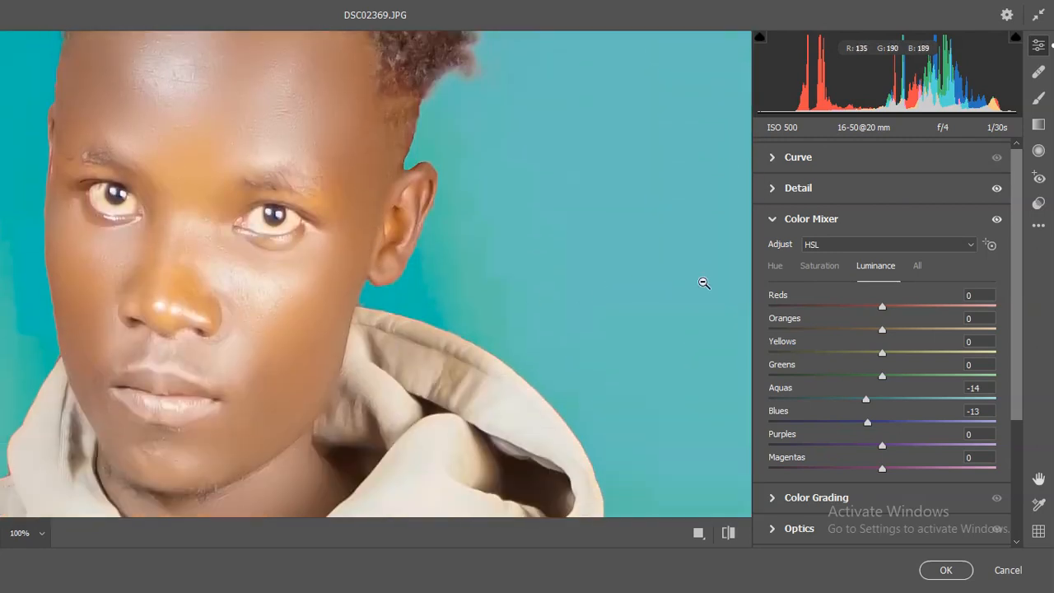
{"action": "left_click_drag", "start_coordinate": [882, 332], "coordinate": [872, 333]}
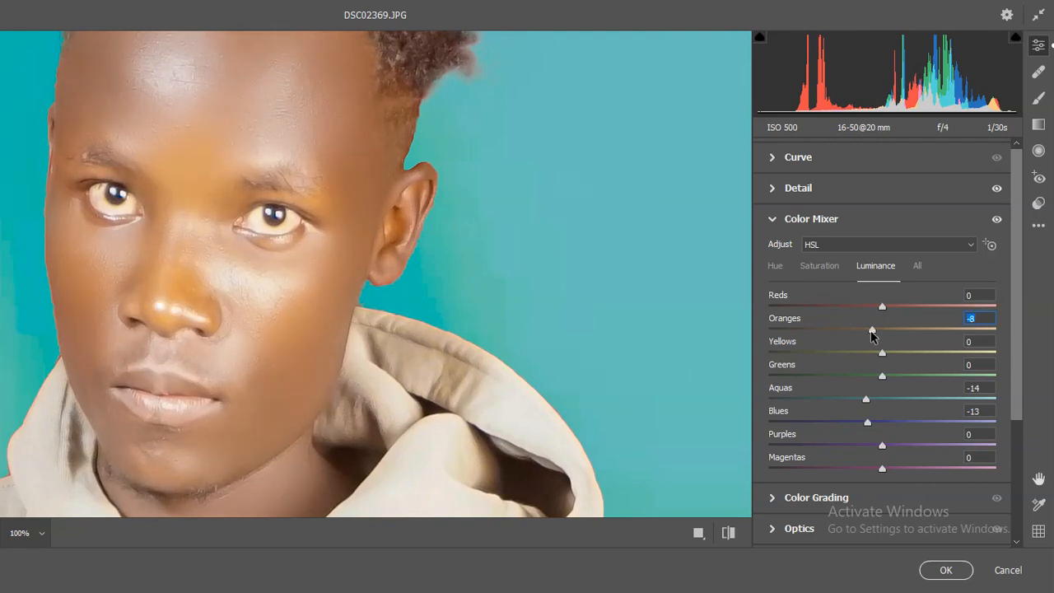
{"action": "type", "text": "0"}
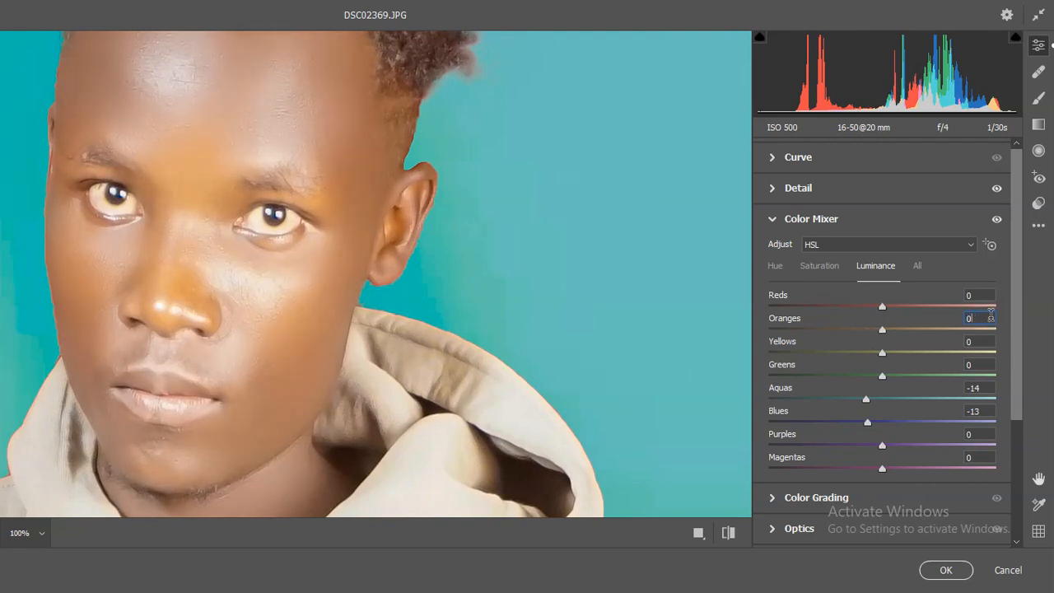
{"action": "left_click", "coordinate": [771, 221]}
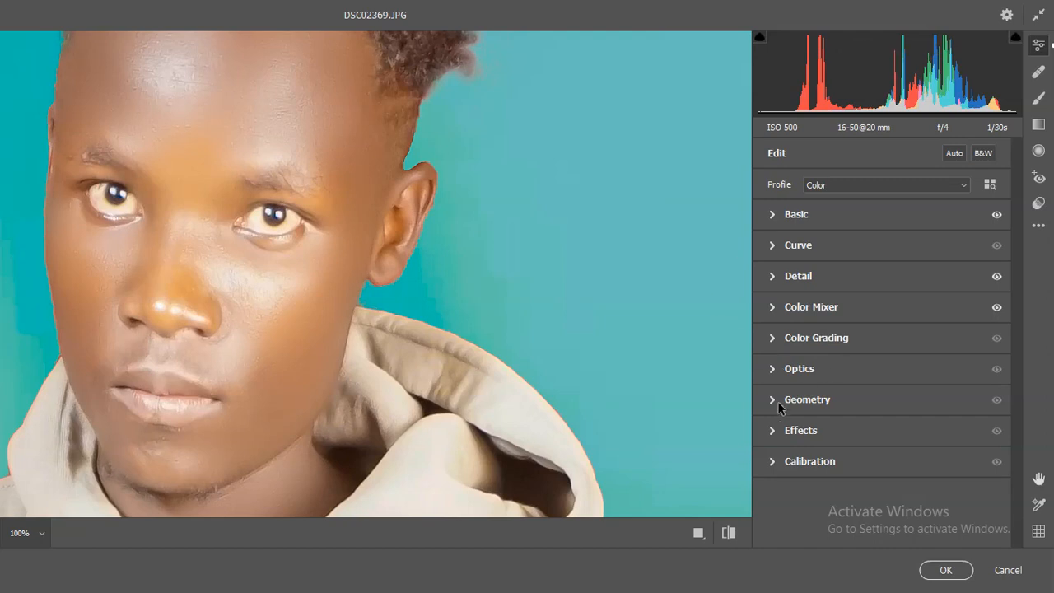
- In the Calibration settings, set the Blue Primary saturation to +82 and the Red Primary hue to -20, and check the face
{"action": "left_click", "coordinate": [772, 461]}
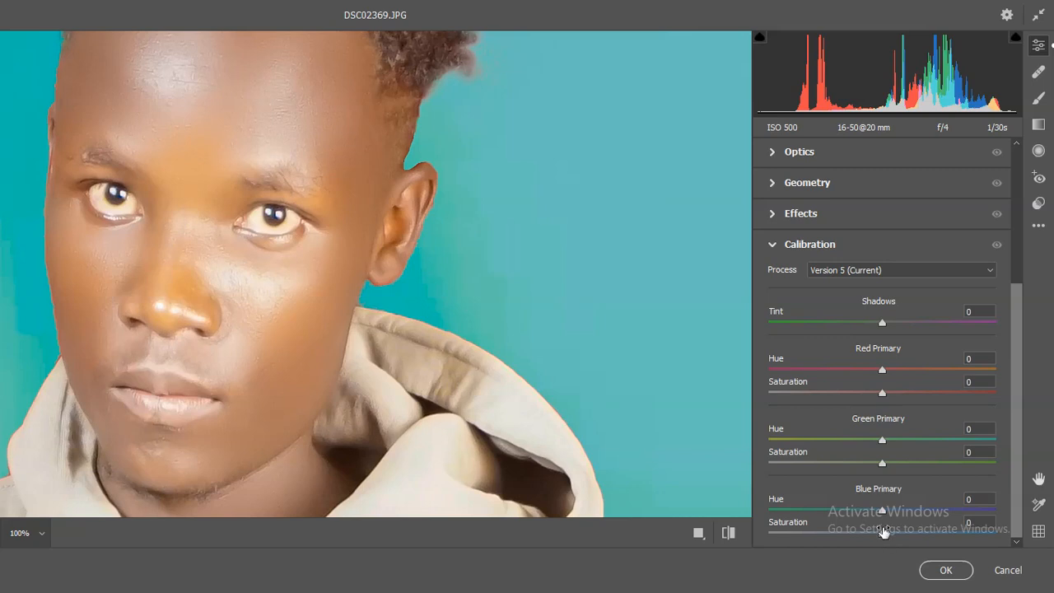
{"action": "left_click_drag", "start_coordinate": [884, 533], "coordinate": [976, 534]}
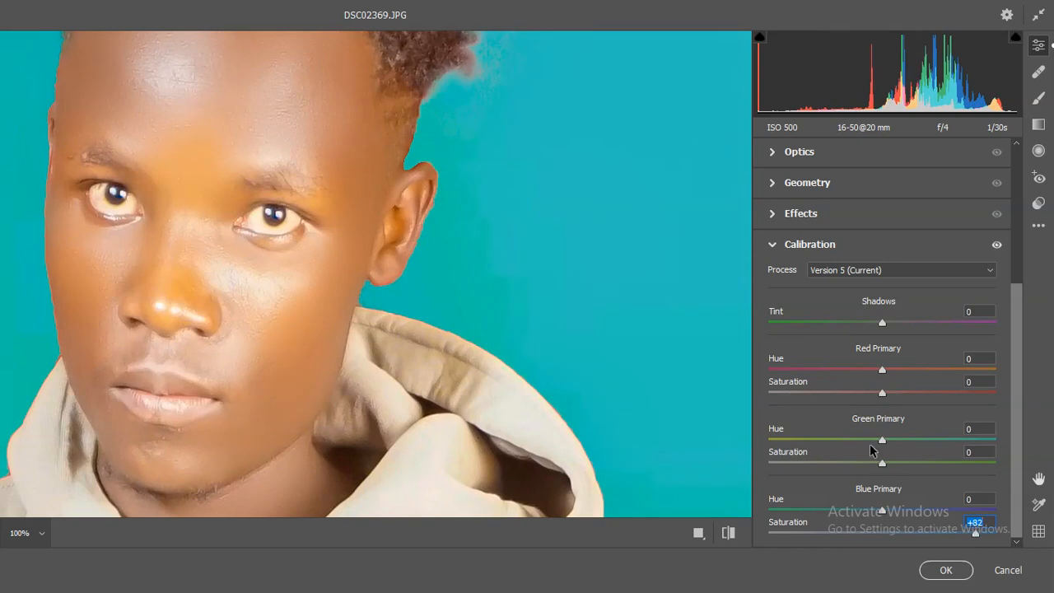
{"action": "left_click_drag", "start_coordinate": [883, 372], "coordinate": [860, 376]}
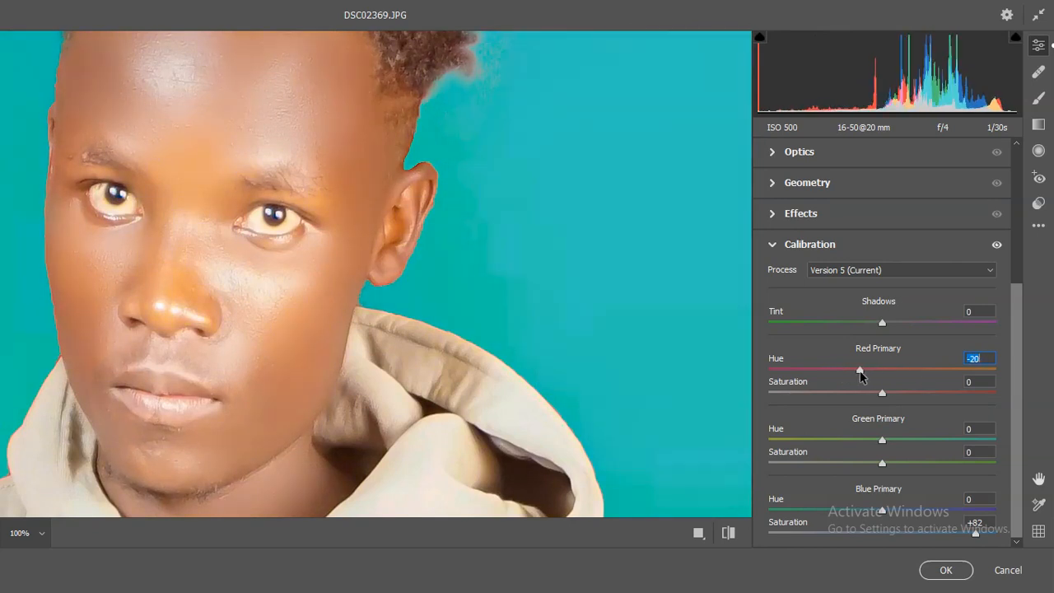
{"action": "left_click", "coordinate": [278, 277]}
{"action": "left_click", "coordinate": [378, 263]}
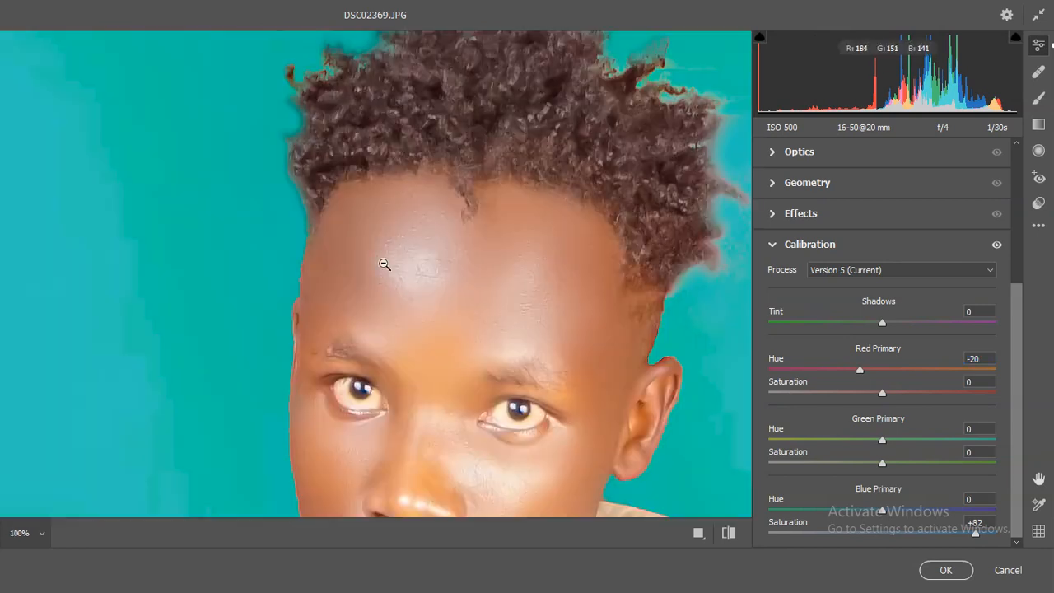
{"action": "scroll", "coordinate": [440, 341], "scroll_direction": "down", "scroll_amount": 3}
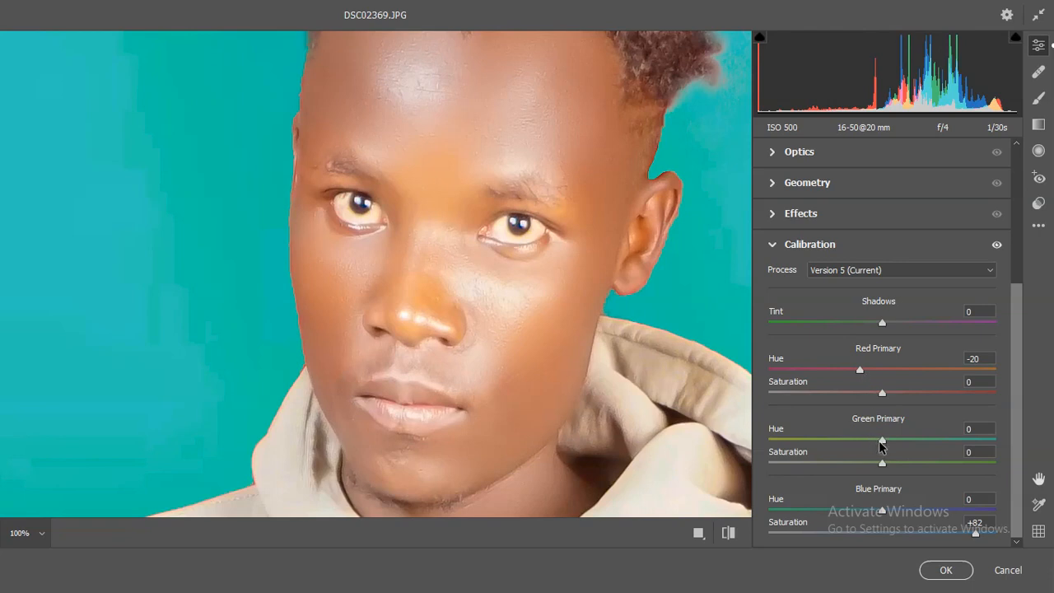
- Set the Green Primary hue to +7 and its saturation to -5 in the Calibration settings
{"action": "left_click_drag", "start_coordinate": [882, 445], "coordinate": [908, 437]}
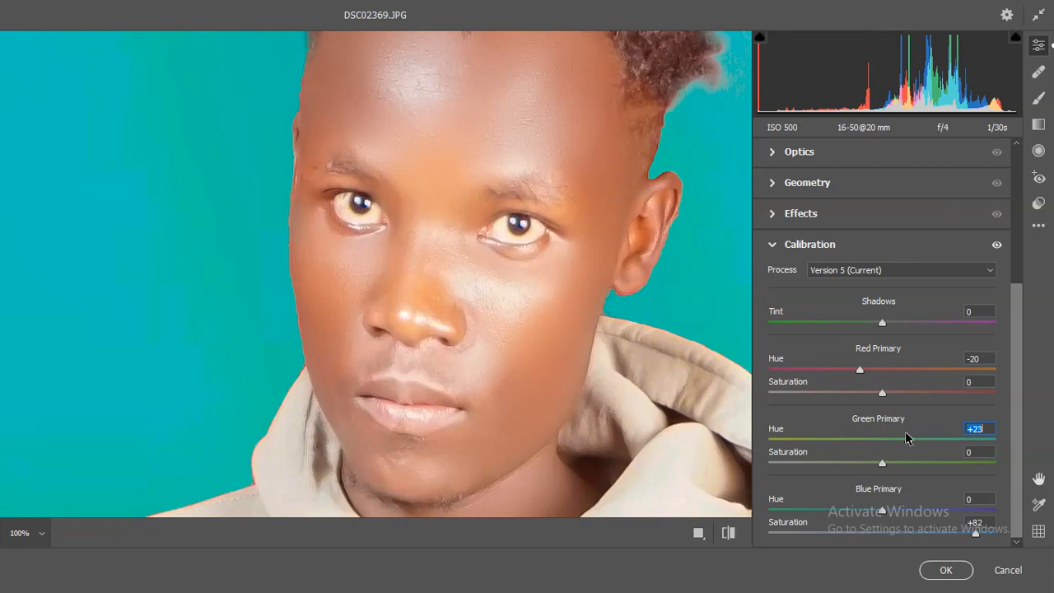
{"action": "left_click", "coordinate": [878, 465]}
{"action": "mouse_move", "coordinate": [878, 464]}
{"action": "left_mouse_down"}
{"action": "mouse_move", "coordinate": [835, 464]}
{"action": "mouse_move", "coordinate": [880, 467]}
{"action": "left_mouse_up"}
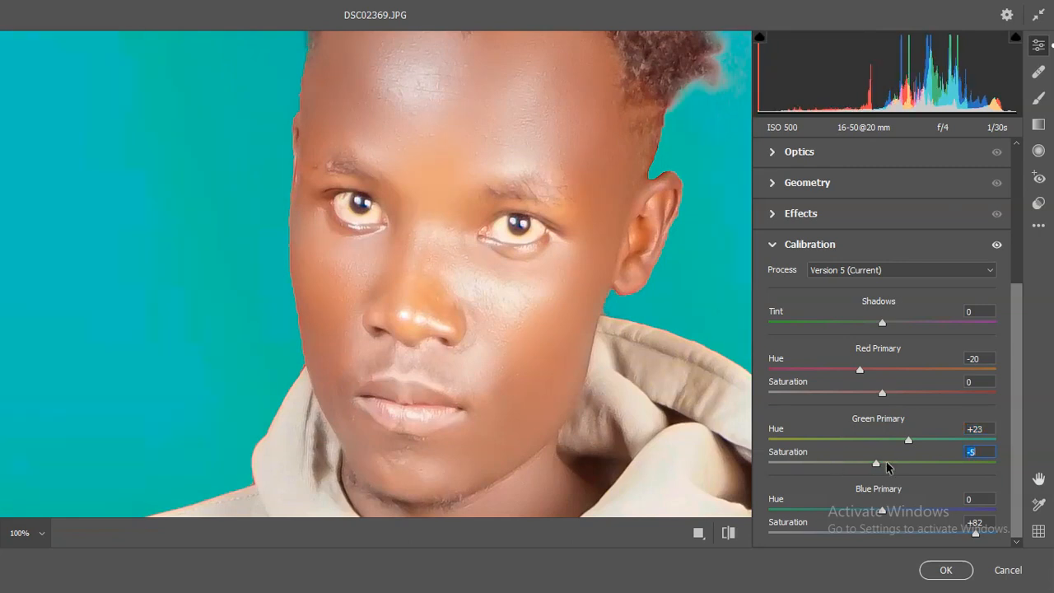
{"action": "mouse_move", "coordinate": [905, 441]}
{"action": "left_mouse_down"}
{"action": "mouse_move", "coordinate": [877, 441]}
{"action": "mouse_move", "coordinate": [889, 441]}
{"action": "left_mouse_up"}
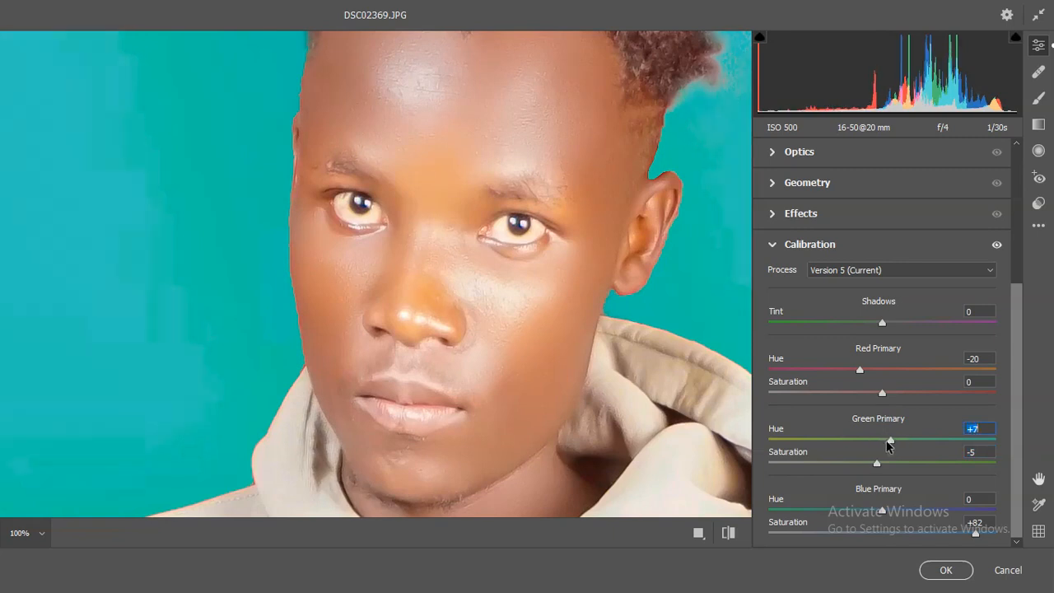
- Set the Red Primary saturation to -27 and check the result on the full figure and the face
{"action": "left_click_drag", "start_coordinate": [883, 393], "coordinate": [828, 394]}
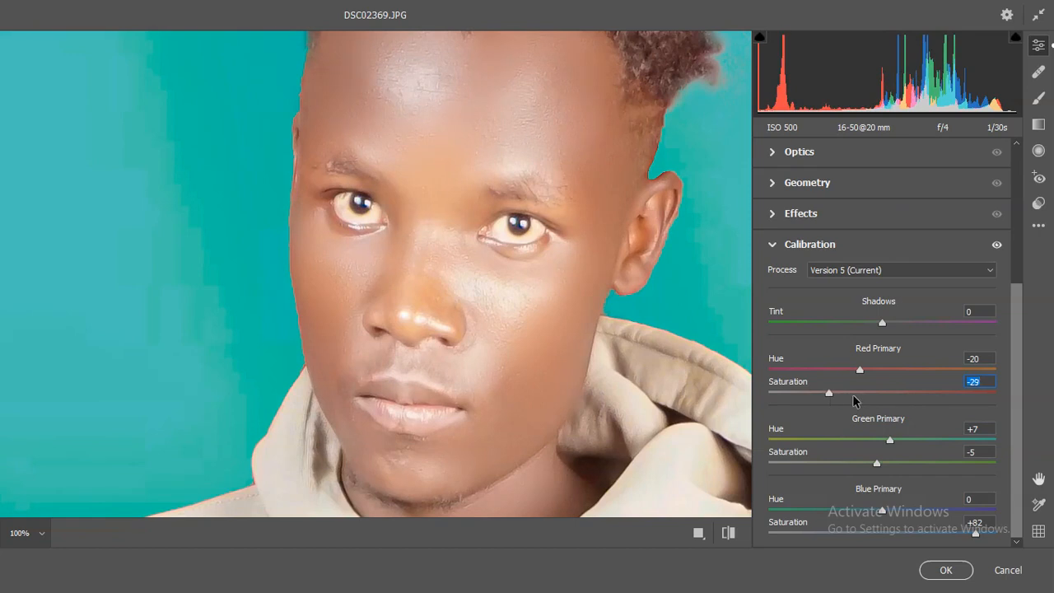
{"action": "left_click", "coordinate": [853, 393]}
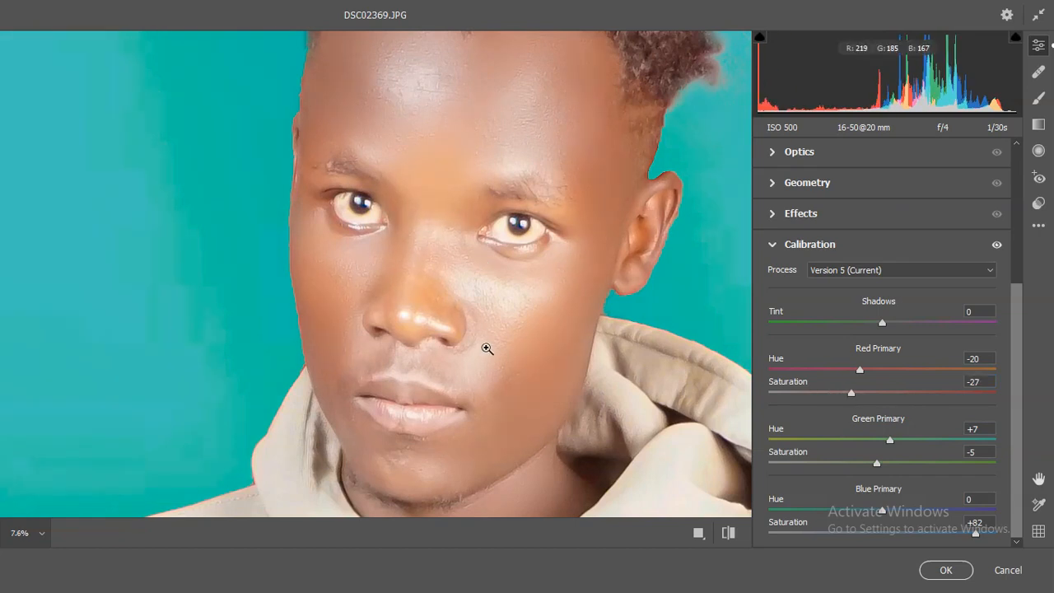
{"action": "left_click", "coordinate": [486, 343]}
{"action": "scroll", "coordinate": [393, 313], "scroll_direction": "down", "scroll_amount": 2}
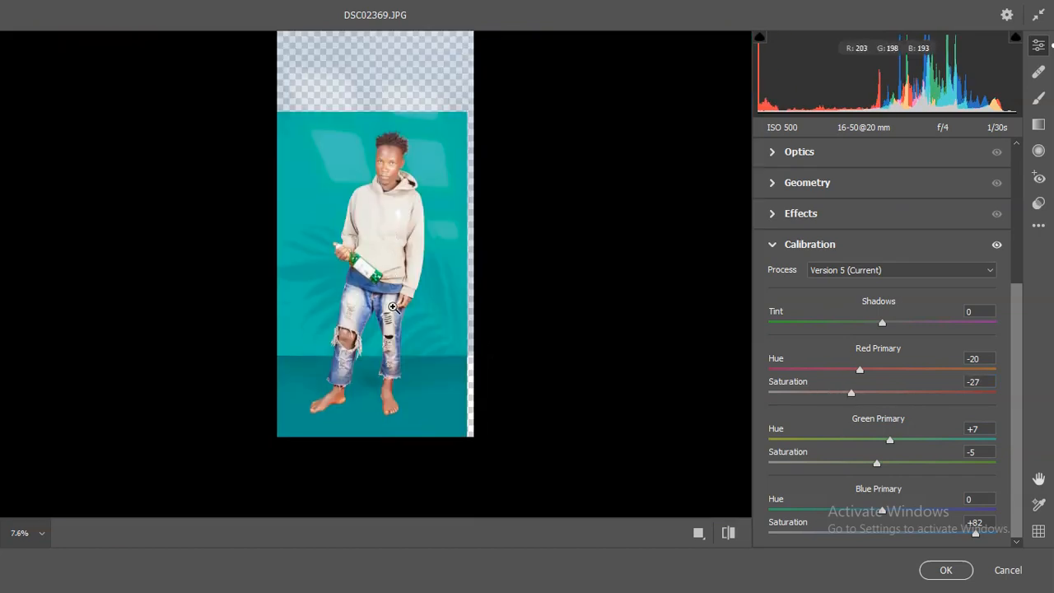
{"action": "left_click", "coordinate": [385, 161]}
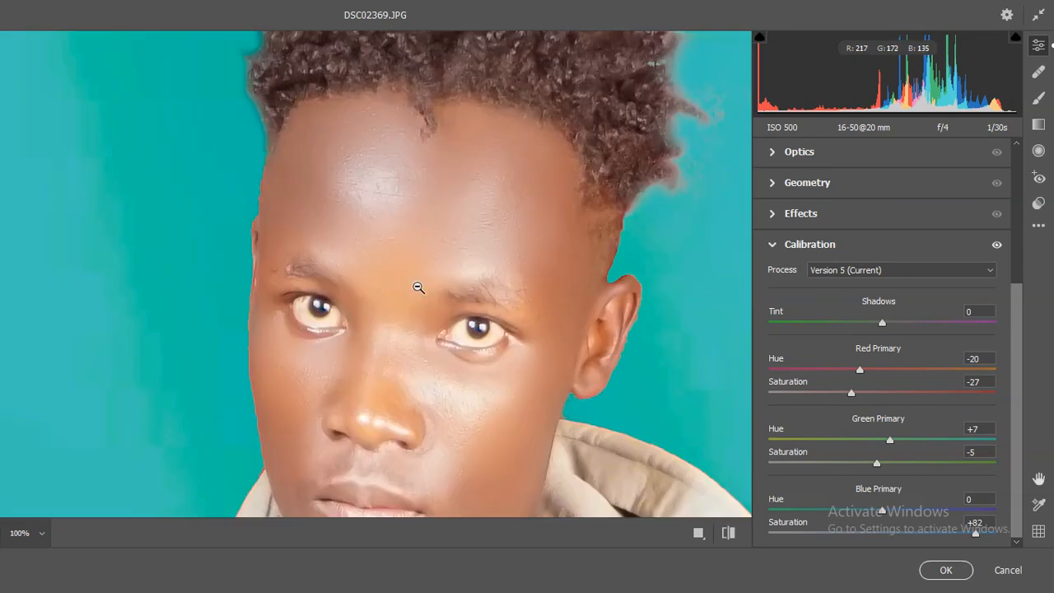
{"action": "scroll", "coordinate": [428, 297], "scroll_direction": "down", "scroll_amount": 3}
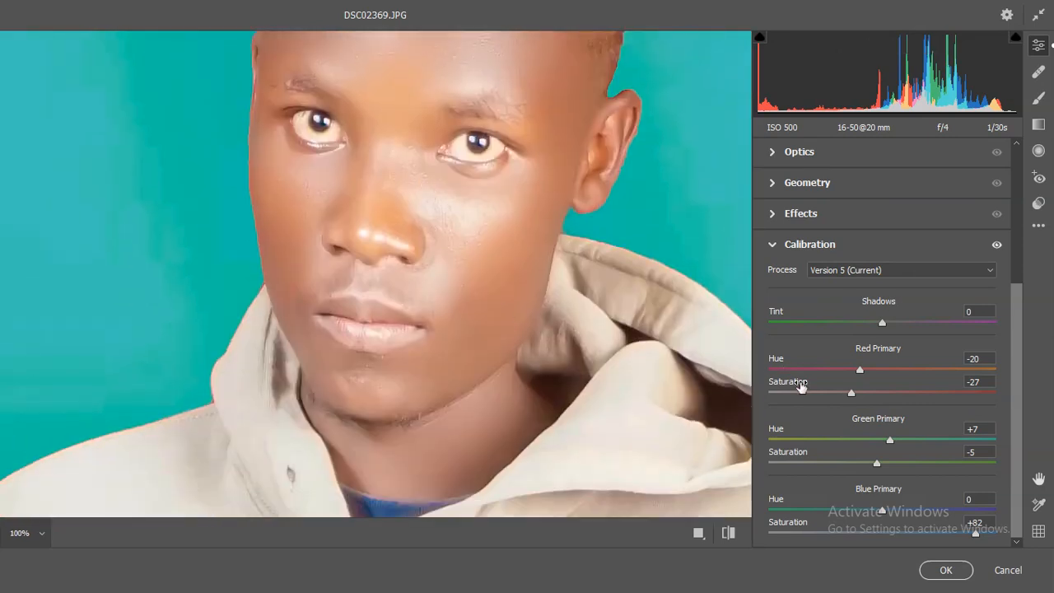
- Set the Blue Primary hue to -5 and apply the Camera Raw Filter to the merged layer
{"action": "mouse_move", "coordinate": [882, 514]}
{"action": "left_mouse_down"}
{"action": "mouse_move", "coordinate": [847, 511]}
{"action": "mouse_move", "coordinate": [898, 513]}
{"action": "mouse_move", "coordinate": [876, 514]}
{"action": "left_mouse_up"}
{"action": "left_click", "coordinate": [431, 275]}
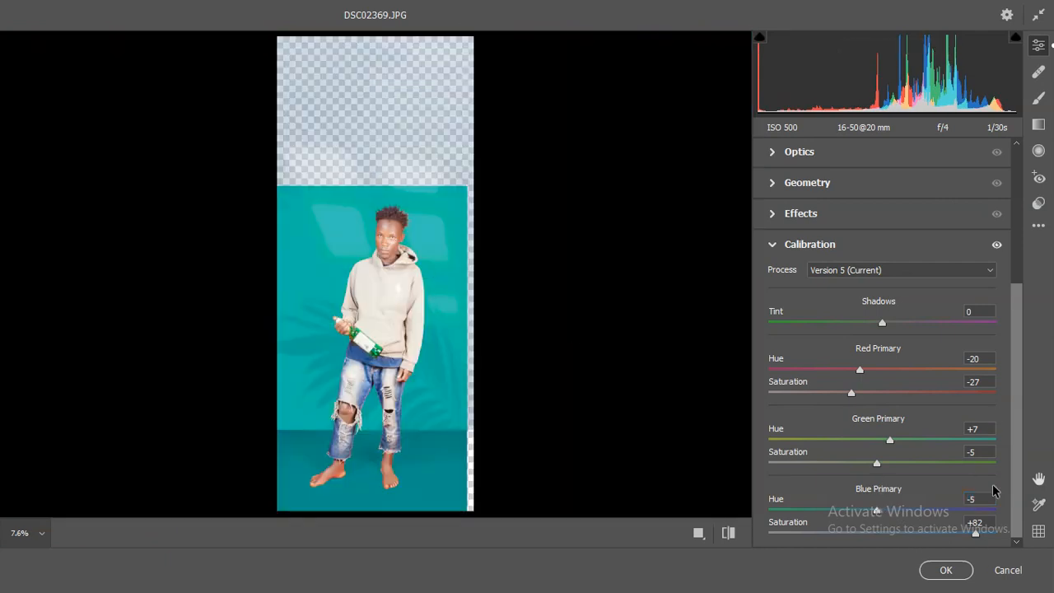
{"action": "left_click", "coordinate": [947, 570]}
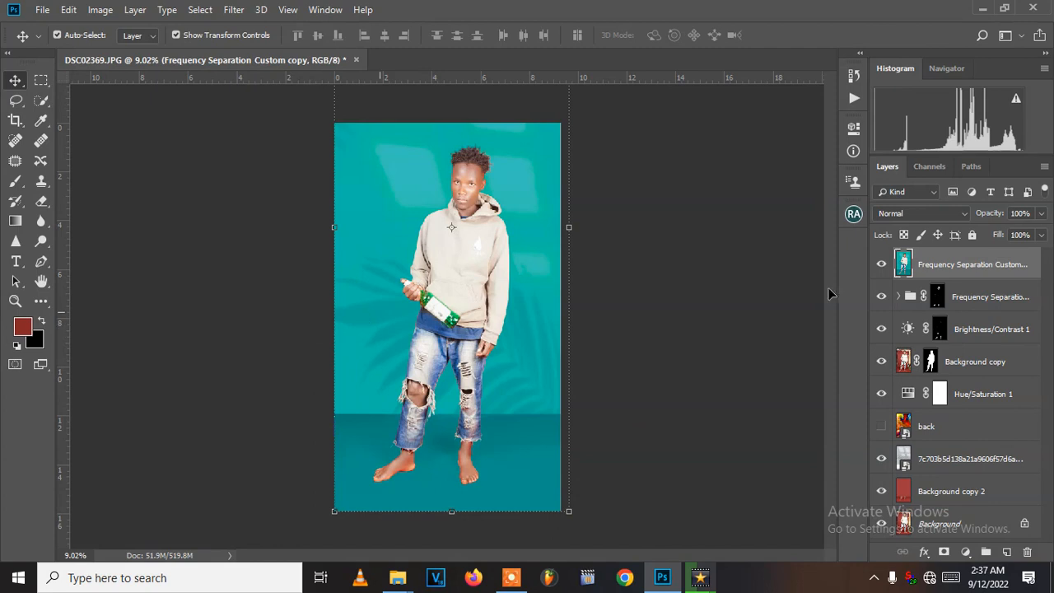
- Compare the image with and without the graded top layer and examine the face up close
{"action": "left_click", "coordinate": [882, 264]}
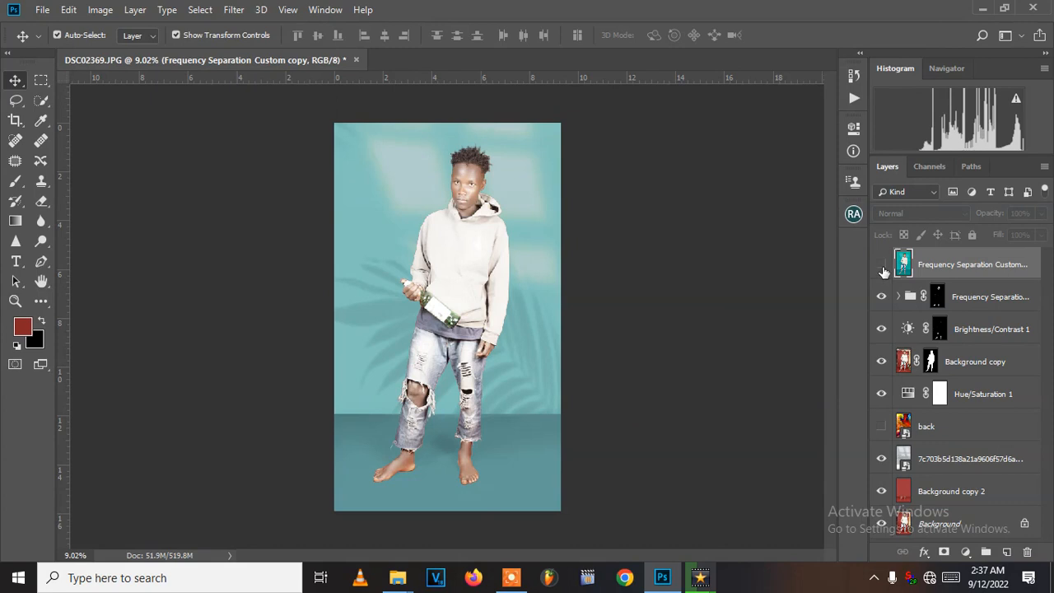
{"action": "key", "text": "ctrl+z"}
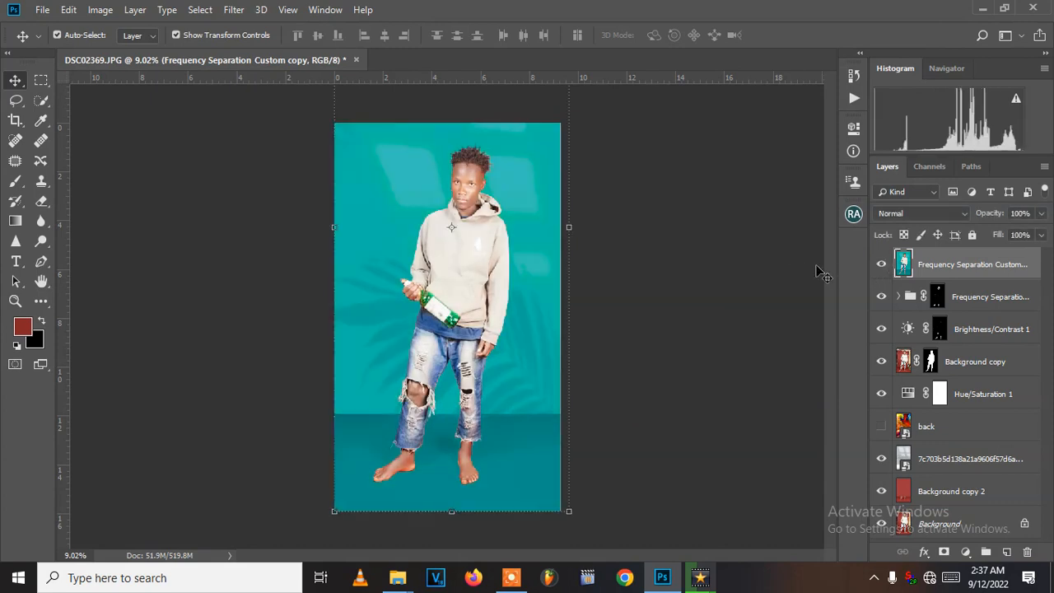
{"action": "scroll", "coordinate": [513, 159], "scroll_direction": "up", "scroll_amount": 5}
{"action": "scroll", "coordinate": [481, 160], "scroll_direction": "up", "scroll_amount": 3}
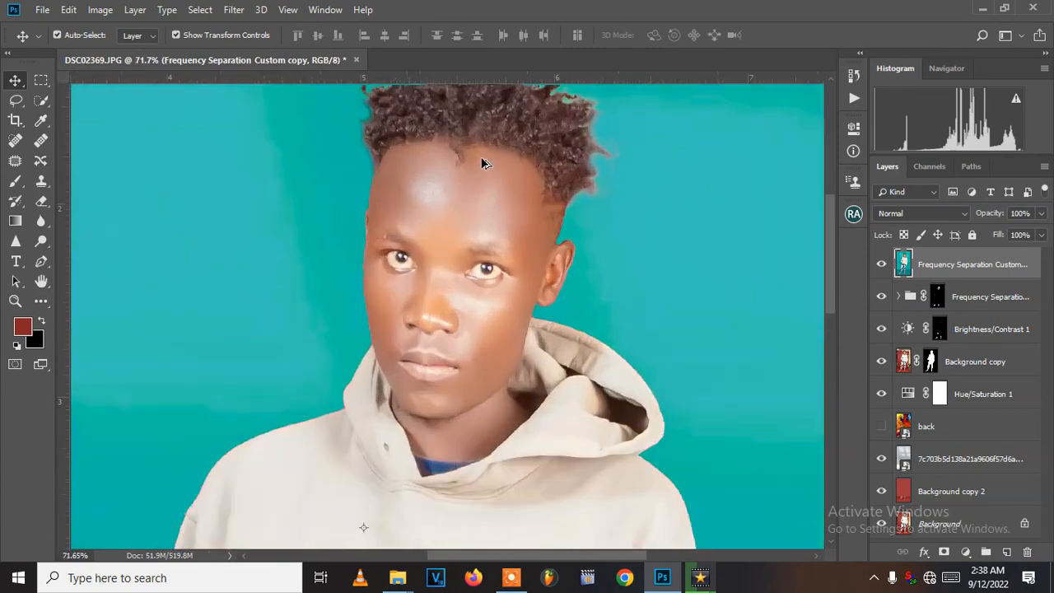
{"action": "scroll", "coordinate": [481, 162], "scroll_direction": "down", "scroll_amount": 1}
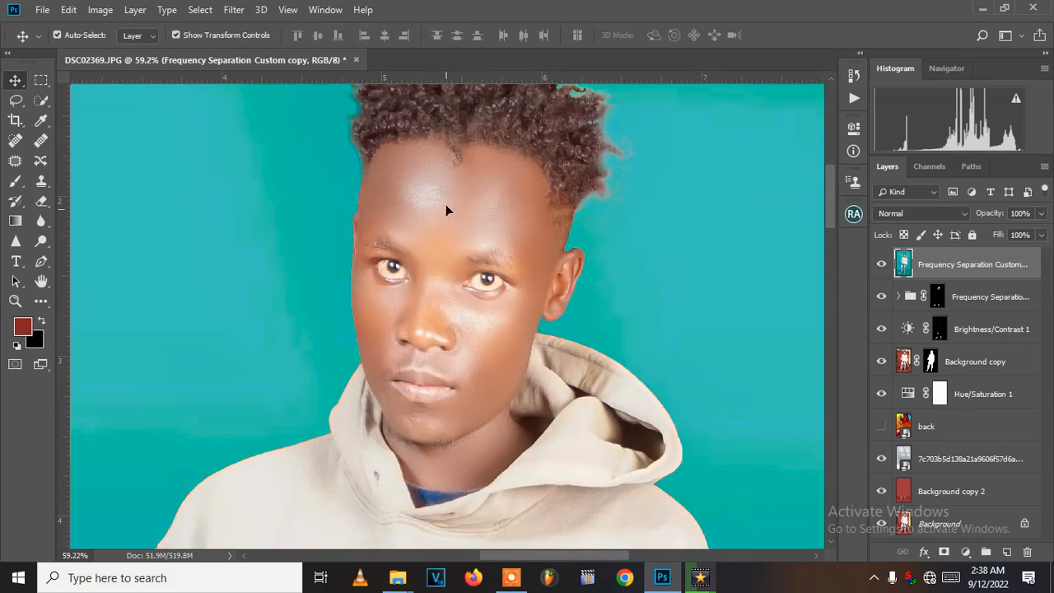
- Add a Hue/Saturation adjustment layer on top and set the Reds to hue +3, saturation +7 and lightness -11
{"action": "left_click", "coordinate": [965, 552]}
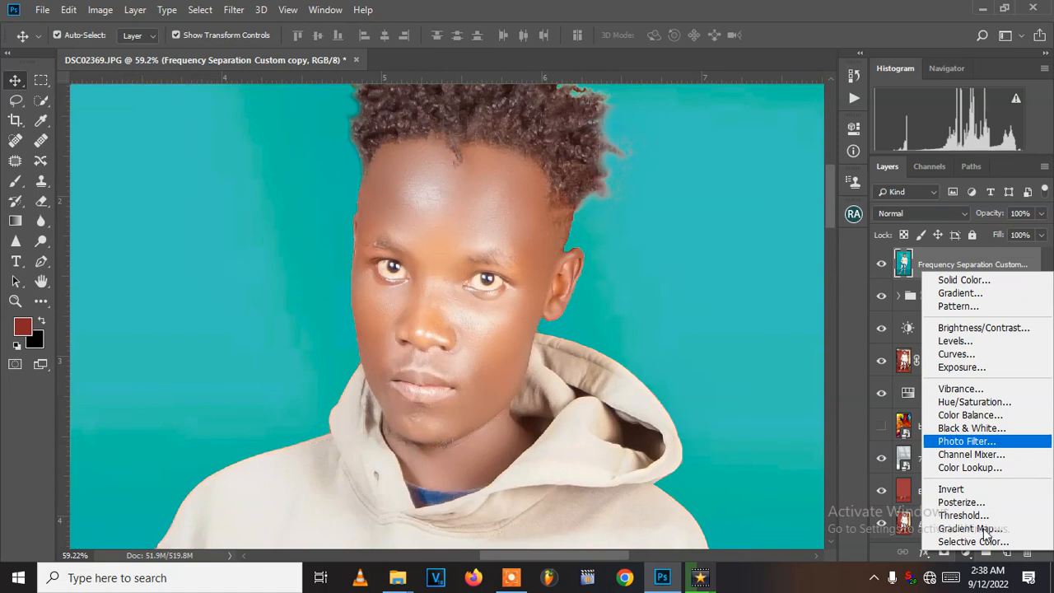
{"action": "left_click", "coordinate": [975, 402]}
{"action": "left_click", "coordinate": [769, 194]}
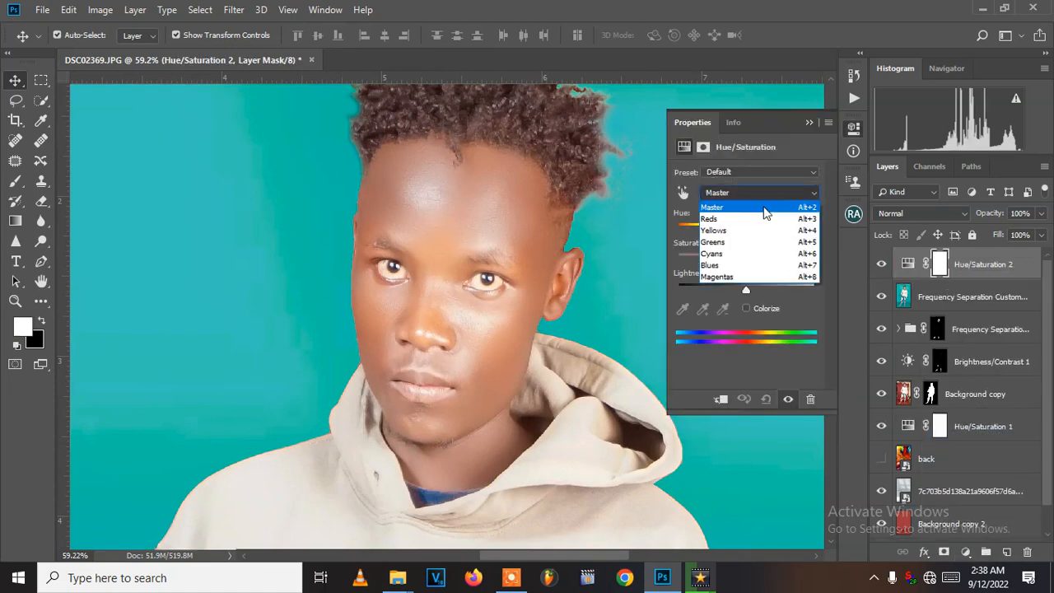
{"action": "left_click", "coordinate": [760, 219]}
{"action": "left_click_drag", "start_coordinate": [743, 290], "coordinate": [749, 232]}
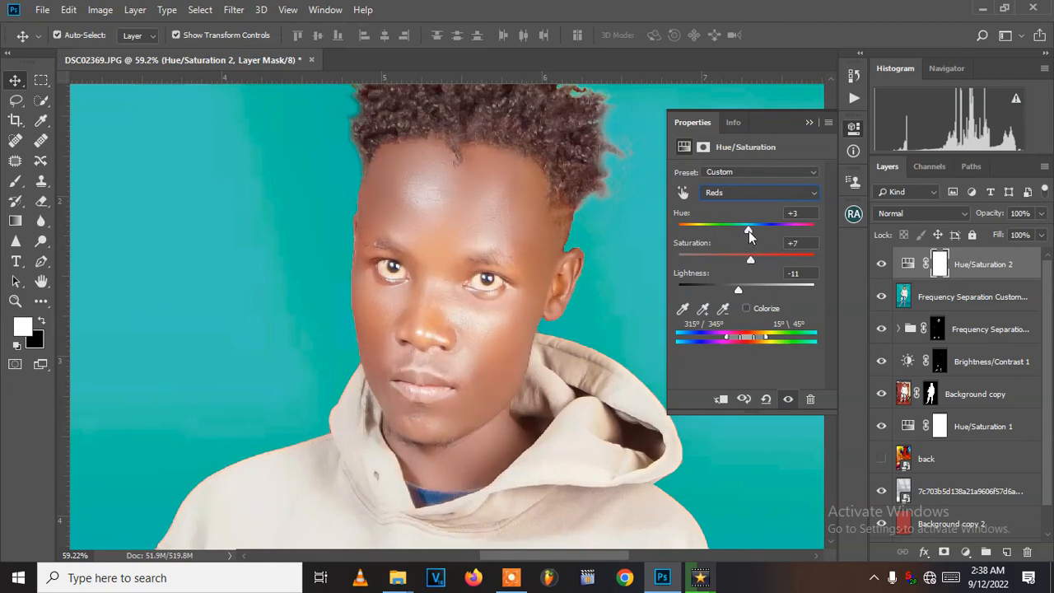
{"action": "mouse_move", "coordinate": [737, 289]}
{"action": "left_mouse_down"}
{"action": "mouse_move", "coordinate": [725, 291]}
{"action": "mouse_move", "coordinate": [735, 290]}
{"action": "left_mouse_up"}
- Set the Yellows of the new Hue/Saturation layer to hue -18, saturation +14 and lightness -20
{"action": "left_click", "coordinate": [739, 194]}
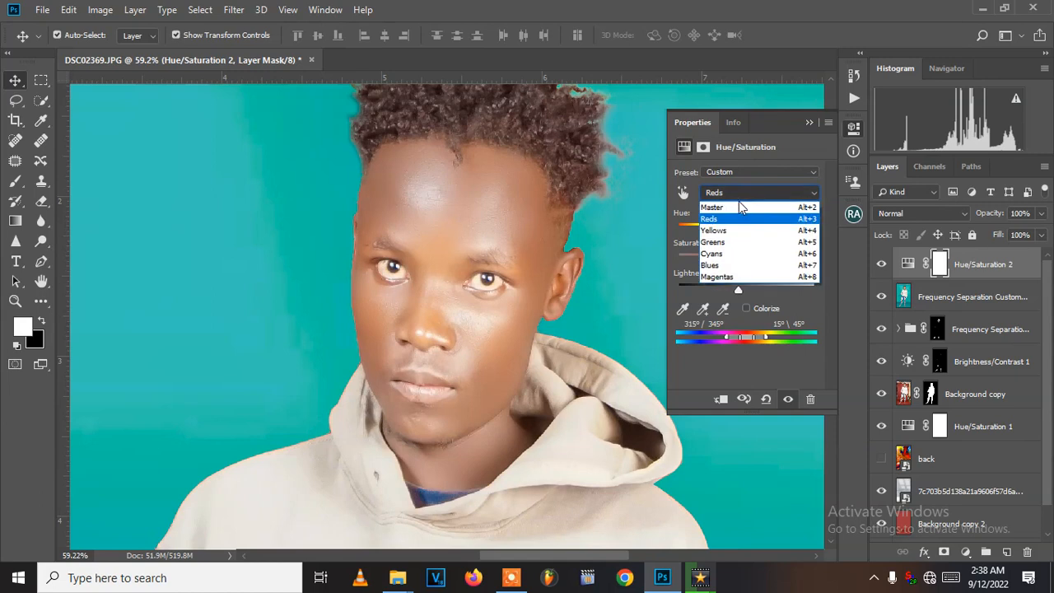
{"action": "left_click", "coordinate": [739, 231]}
{"action": "left_click_drag", "start_coordinate": [743, 291], "coordinate": [732, 289]}
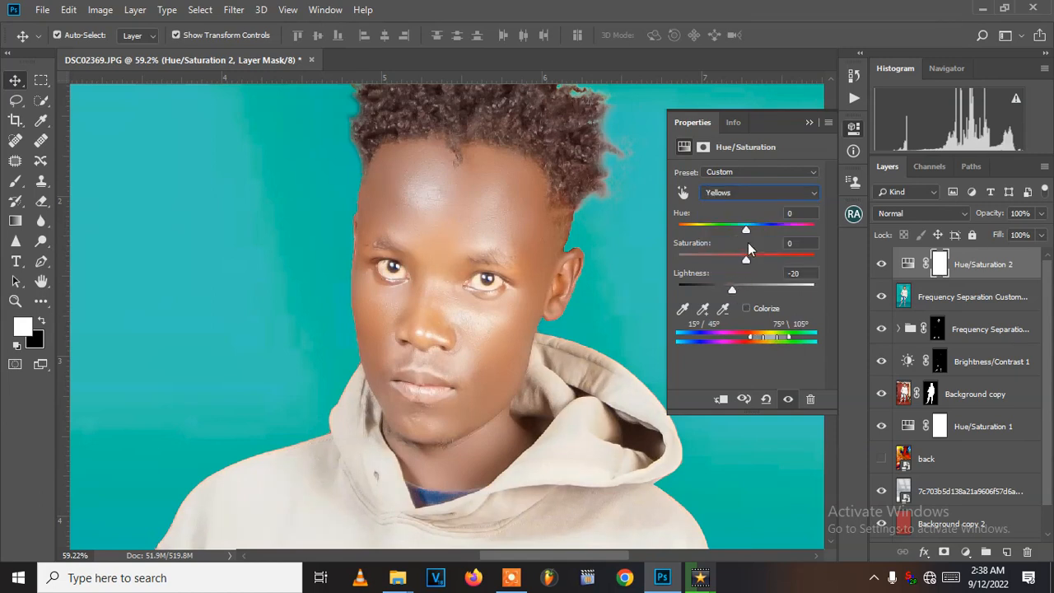
{"action": "left_click_drag", "start_coordinate": [747, 234], "coordinate": [755, 260]}
{"action": "left_click", "coordinate": [737, 193]}
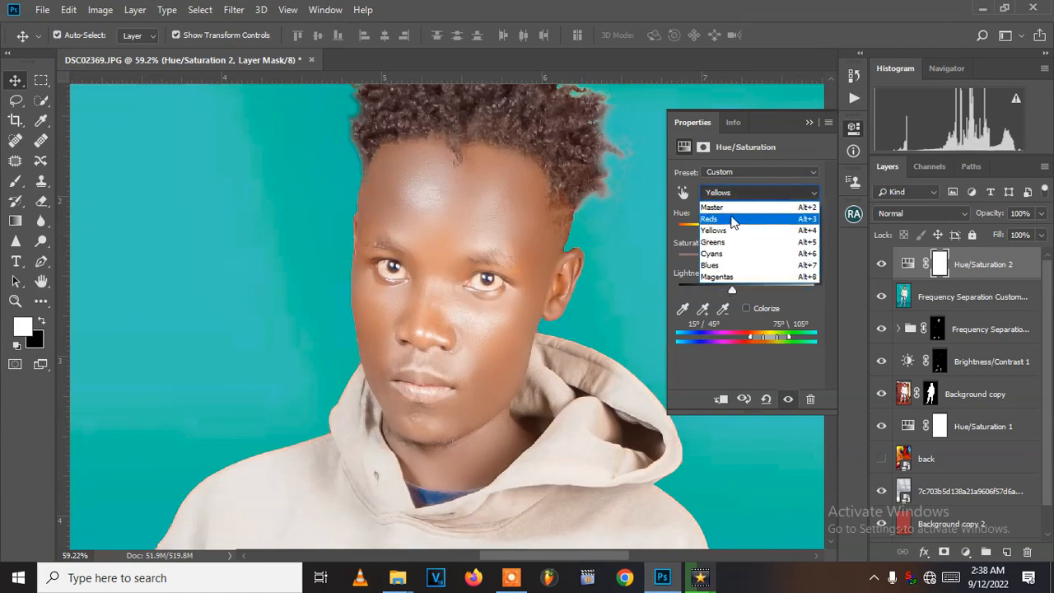
{"action": "left_click", "coordinate": [627, 274]}
{"action": "key", "text": "alt"}
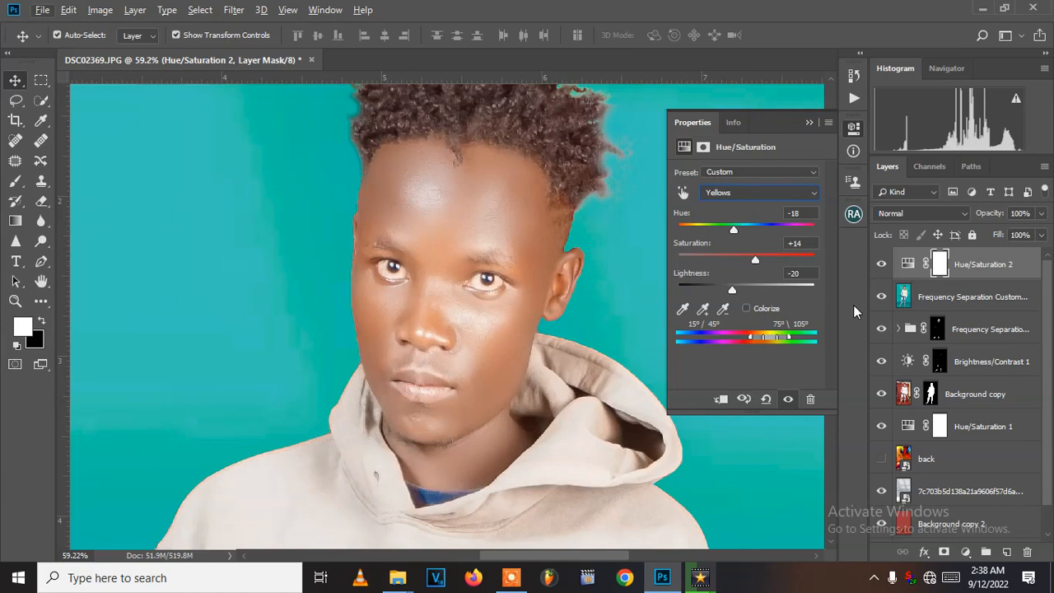
- Compare the portrait with and without the new Hue/Saturation layer, close its settings and review the whole figure
{"action": "left_click", "coordinate": [882, 263]}
{"action": "left_click", "coordinate": [881, 263]}
{"action": "left_click", "coordinate": [808, 124]}
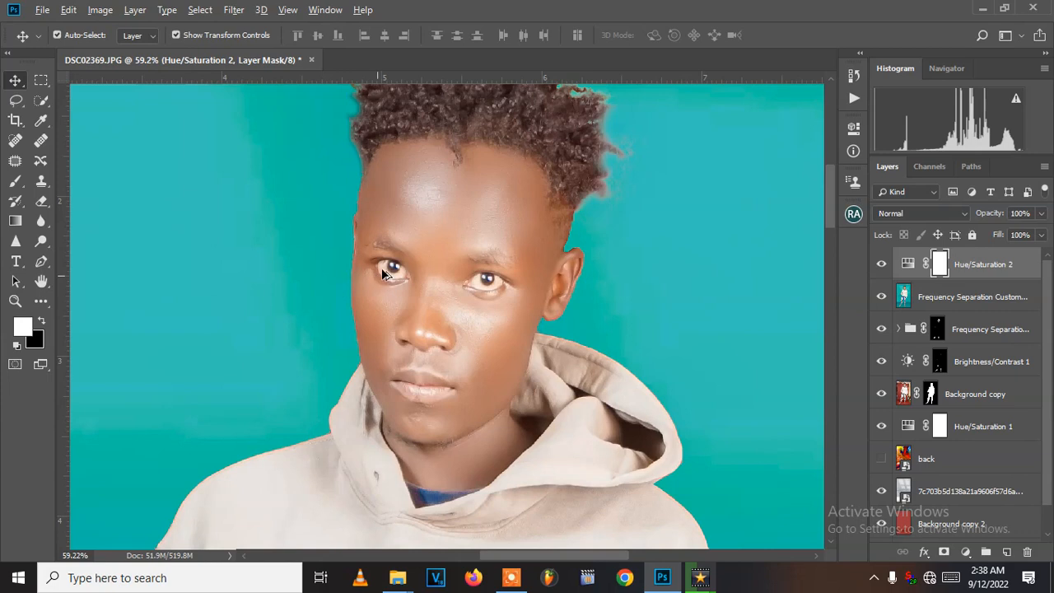
{"action": "scroll", "coordinate": [381, 268], "scroll_direction": "down", "scroll_amount": 8}
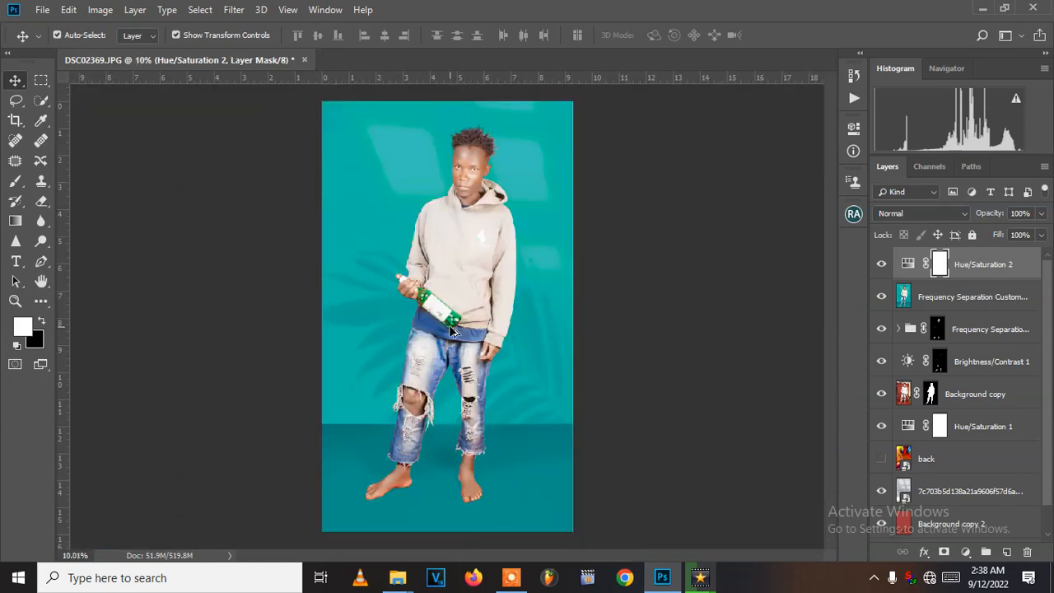
{"action": "scroll", "coordinate": [455, 333], "scroll_direction": "up", "scroll_amount": 2}
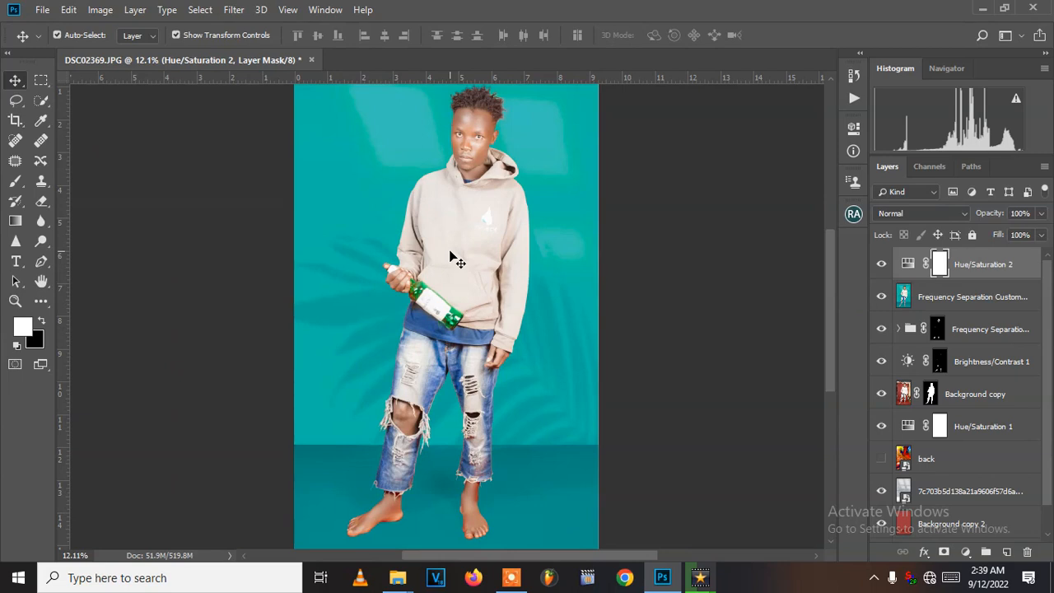
{"action": "left_click", "coordinate": [511, 579]}
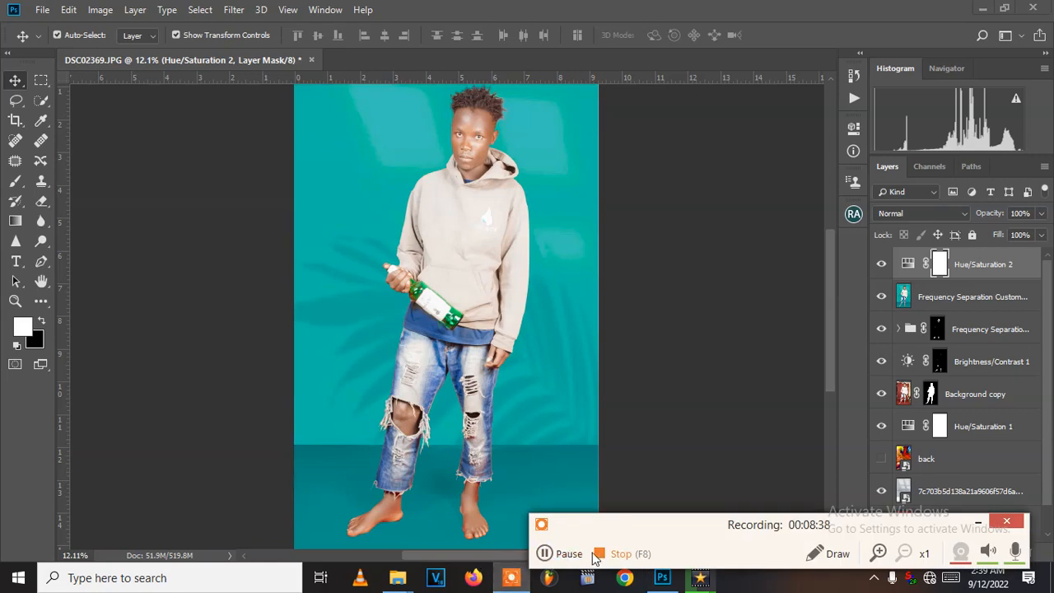